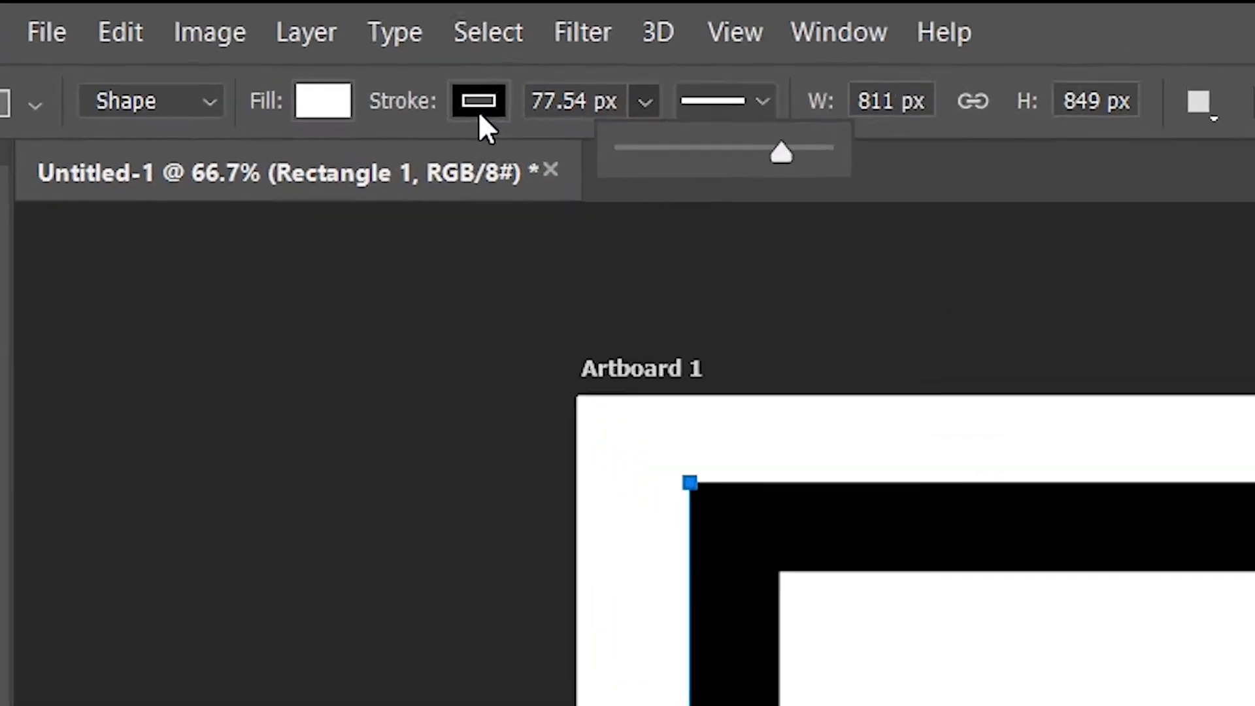
Change the rectangle's stroke colour to white
{"action": "left_click", "coordinate": [208, 37]}
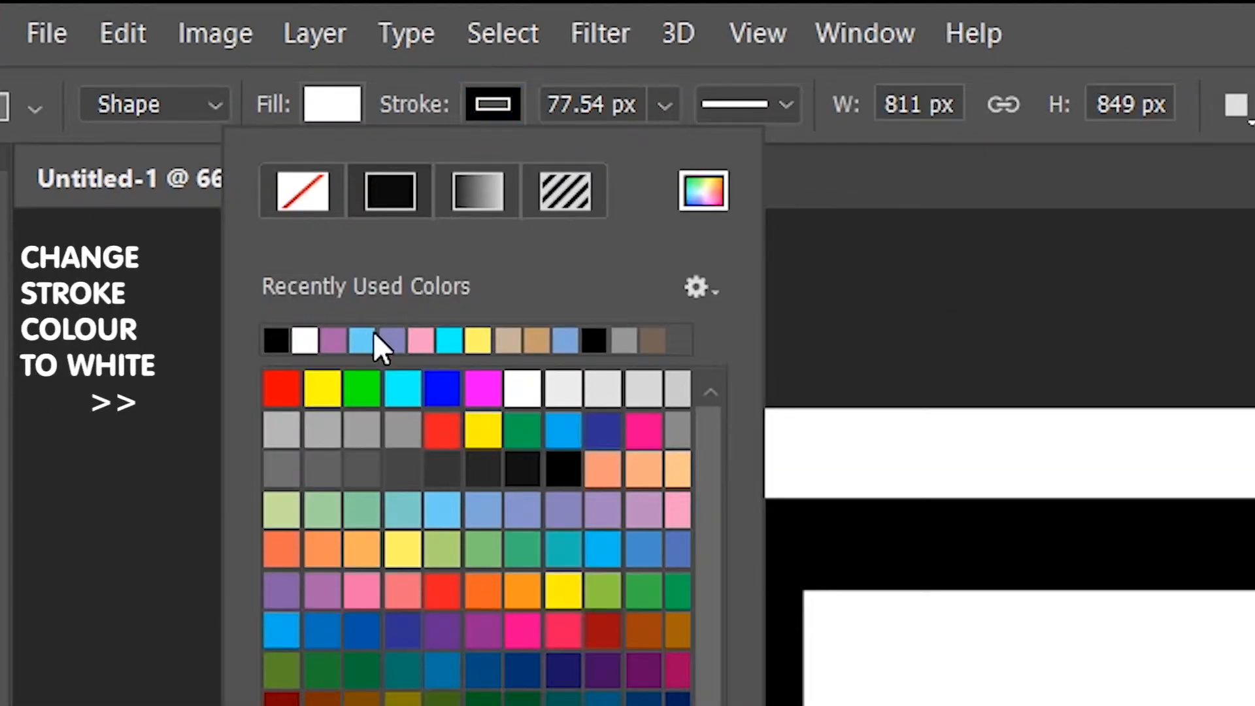
{"action": "left_click", "coordinate": [306, 352]}
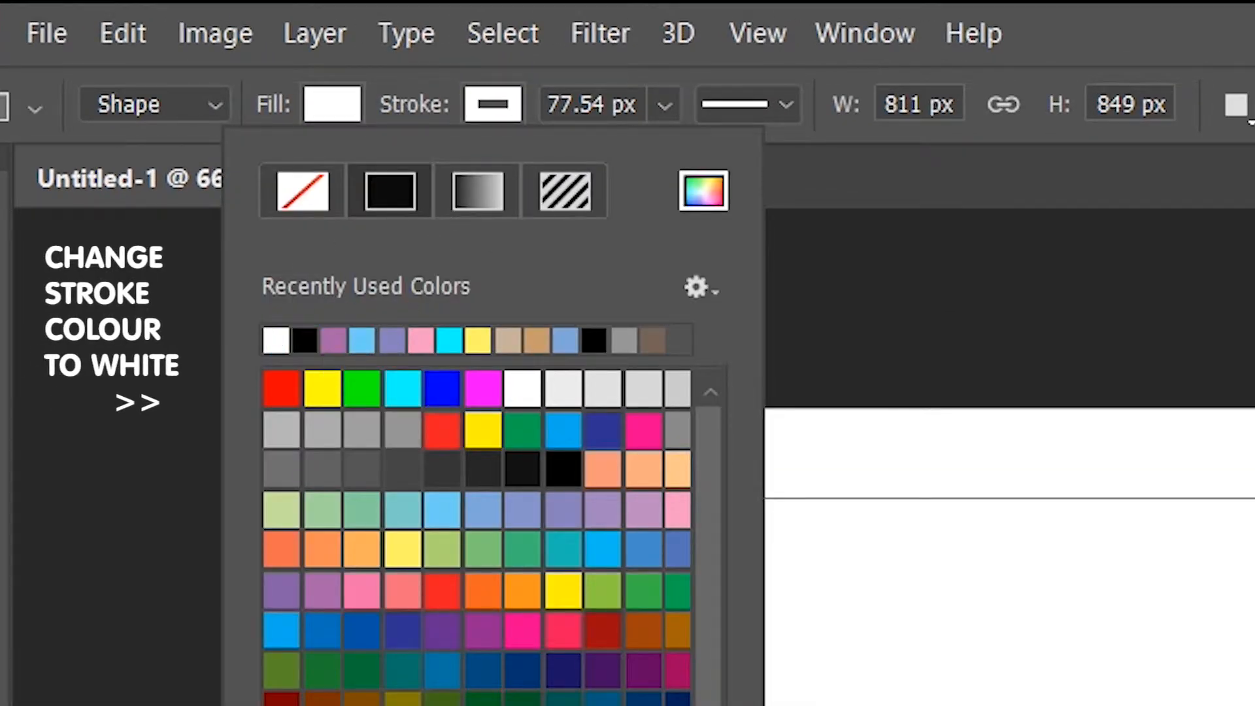
{"action": "left_click", "coordinate": [1, 238]}
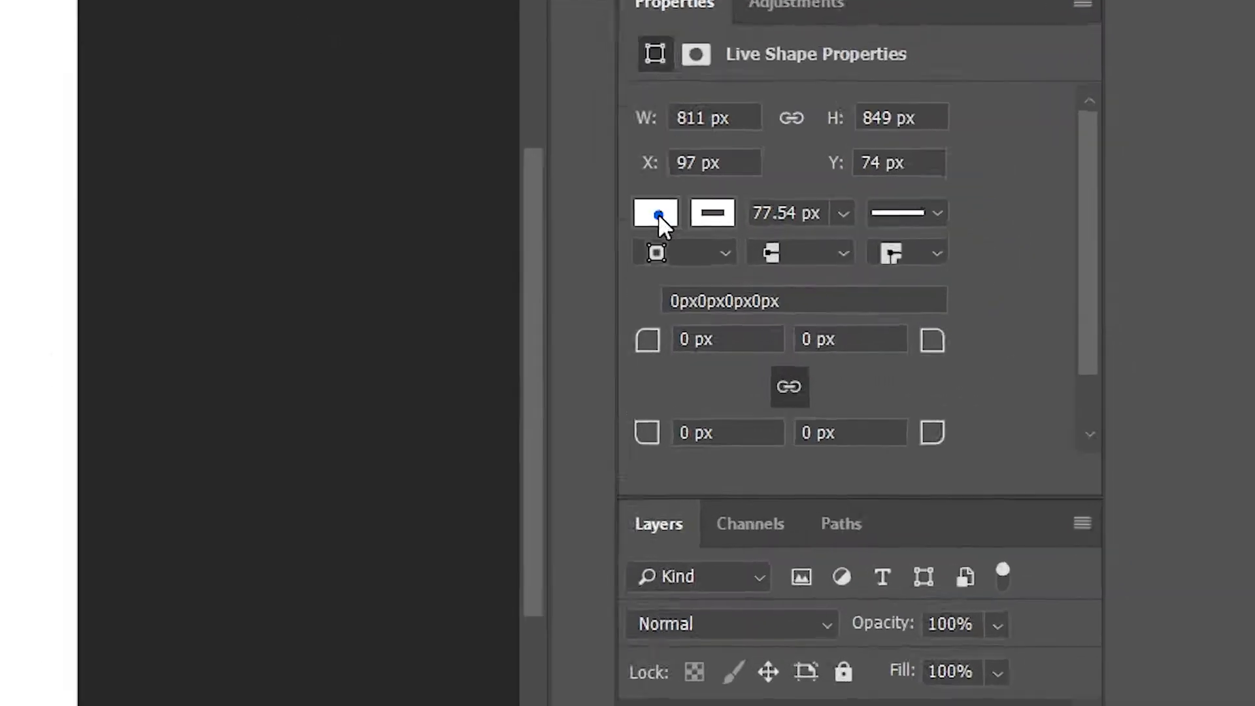
Remove the rectangle's fill so that only its stroke is drawn
{"action": "left_click", "coordinate": [960, 285]}
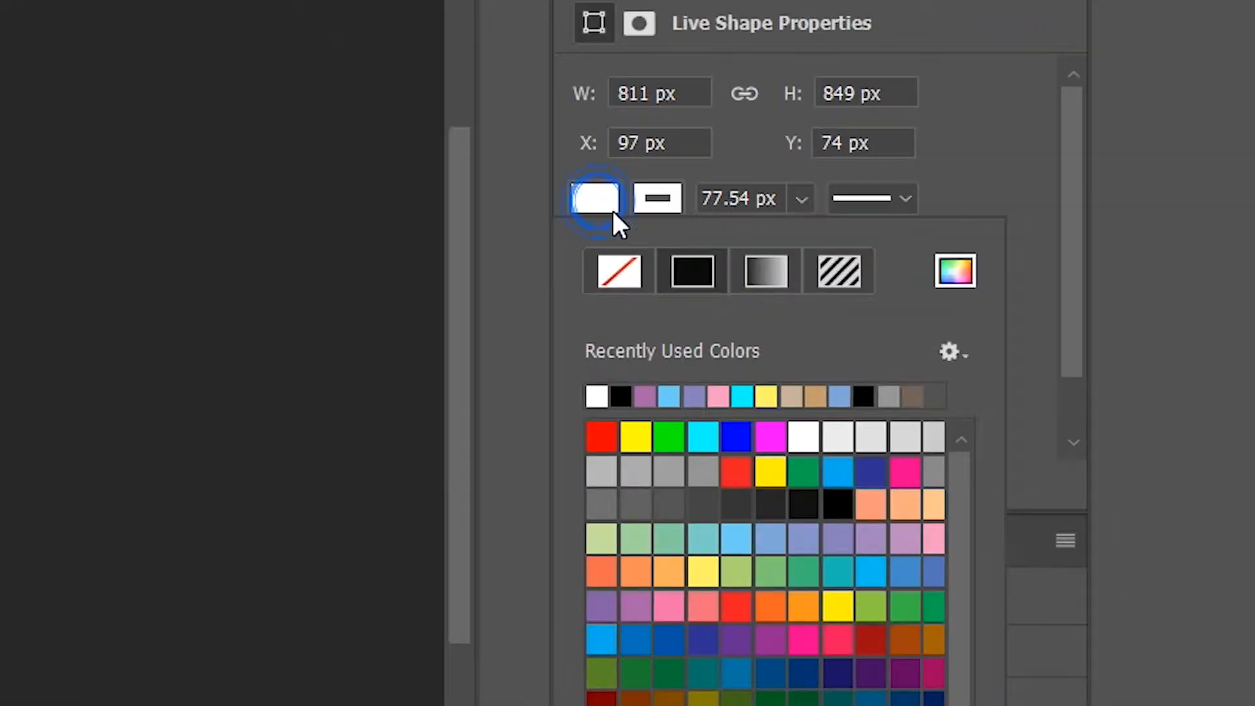
{"action": "left_click", "coordinate": [614, 276]}
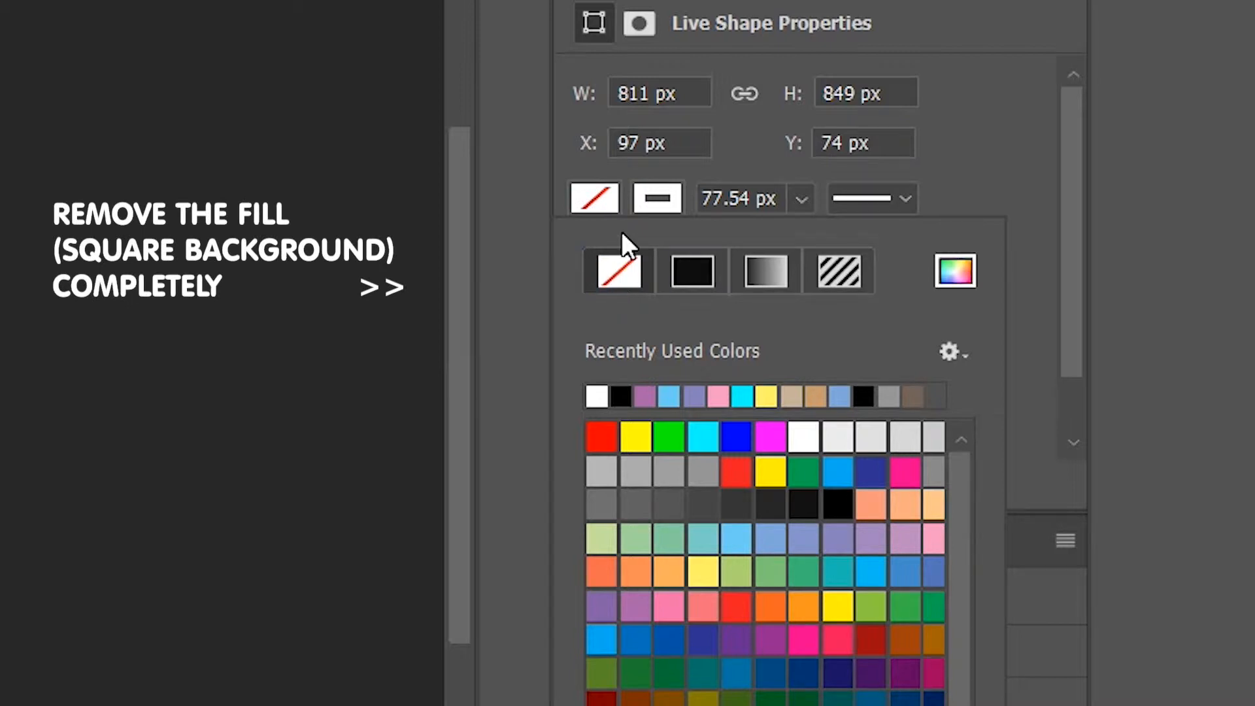
{"action": "left_click", "coordinate": [578, 193]}
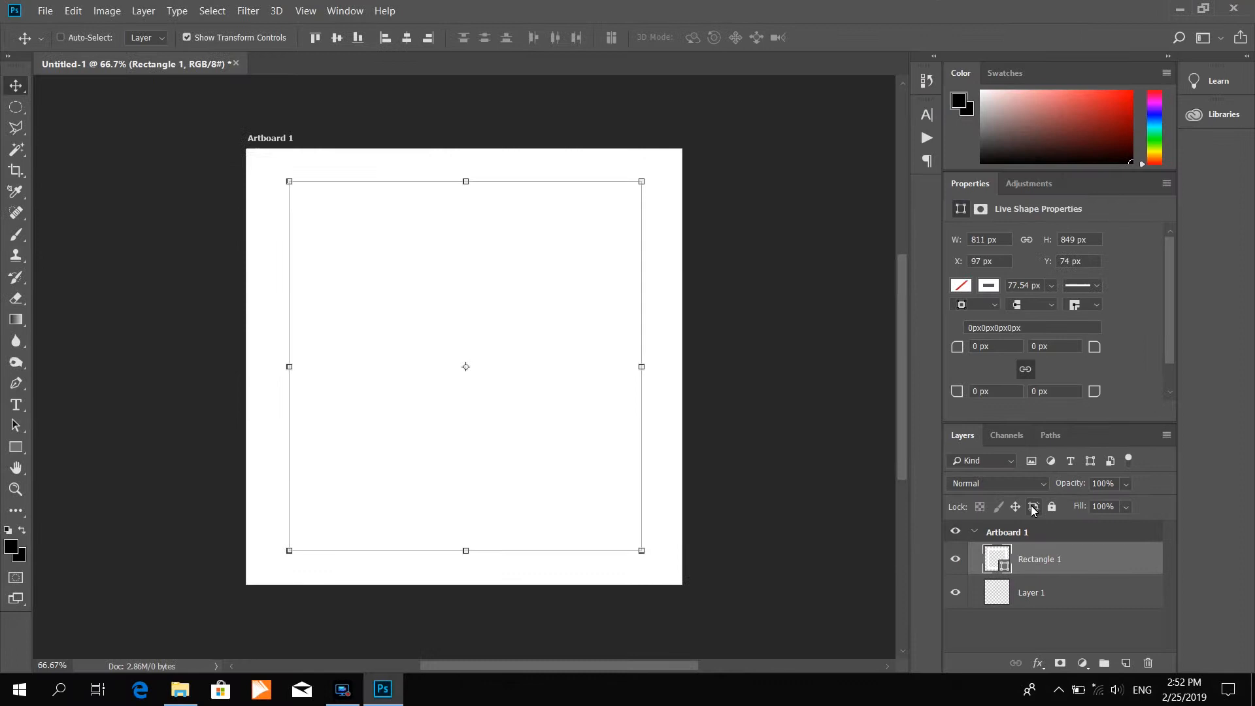
Place the wood background image 15.jpg from the images folder onto the empty layer beneath the rectangle
{"action": "left_click", "coordinate": [1001, 626]}
{"action": "left_click", "coordinate": [179, 693]}
{"action": "left_click_drag", "start_coordinate": [248, 313], "coordinate": [935, 81]}
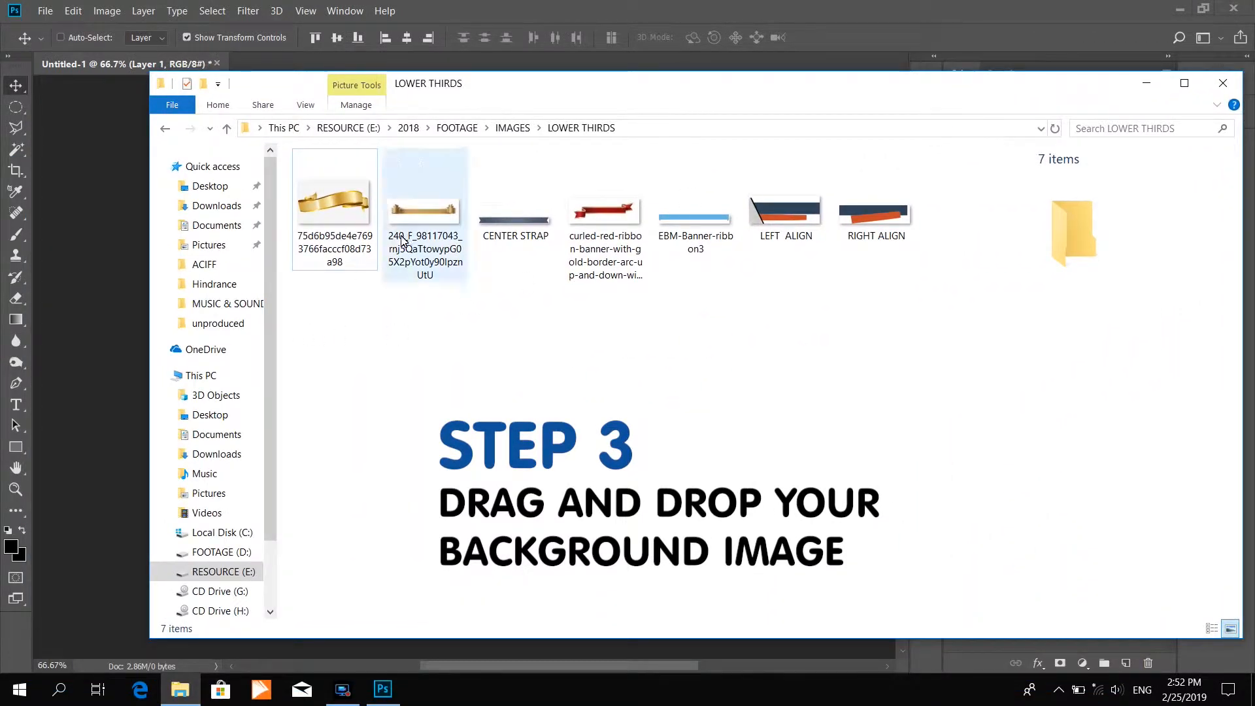
{"action": "left_click", "coordinate": [513, 127]}
{"action": "double_click", "coordinate": [334, 196]}
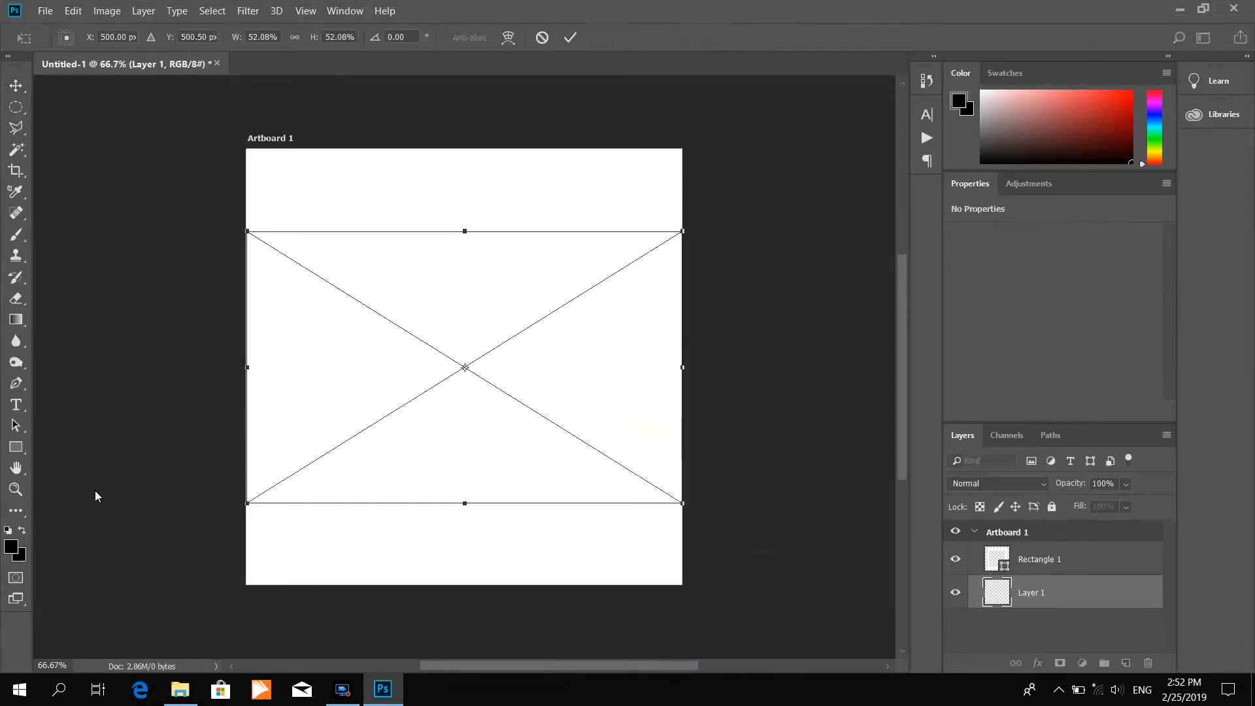
Enlarge the placed wood image to about 111% width and 141% height and reposition it to cover the whole artboard
{"action": "left_click_drag", "start_coordinate": [249, 232], "coordinate": [62, 22]}
{"action": "mouse_move", "coordinate": [683, 590]}
{"action": "left_mouse_down"}
{"action": "mouse_move", "coordinate": [794, 659]}
{"action": "mouse_move", "coordinate": [680, 586]}
{"action": "left_mouse_up"}
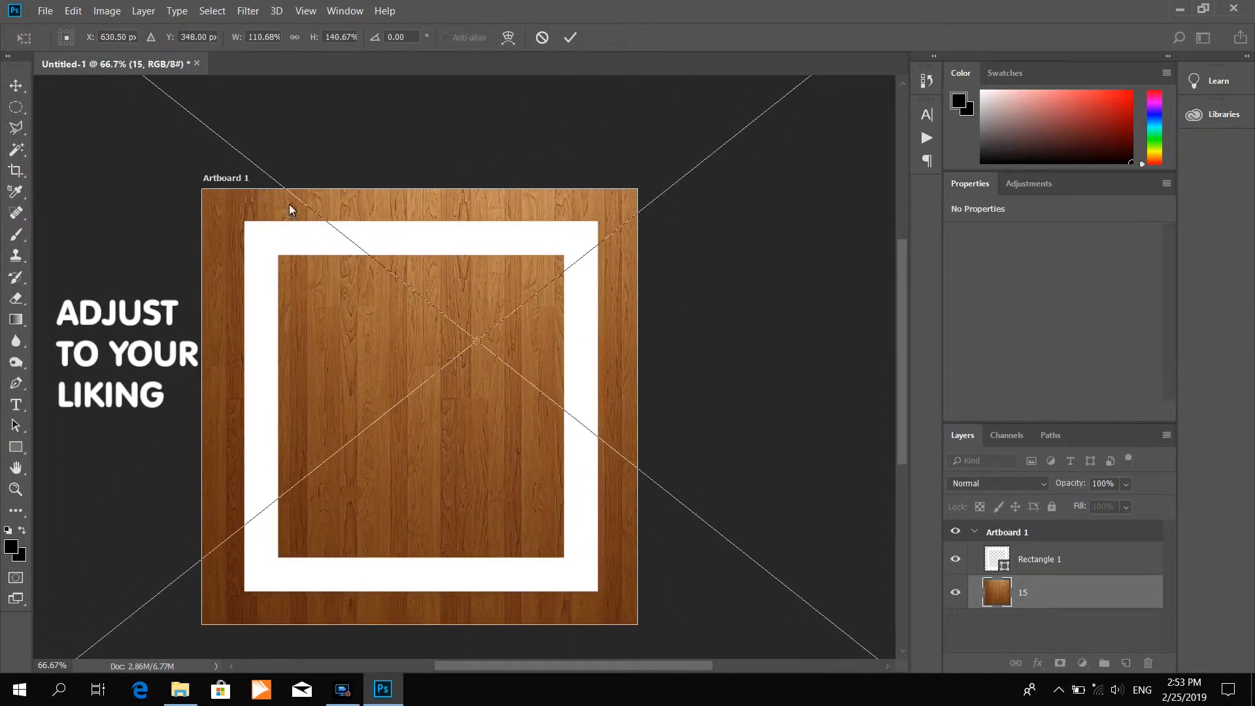
{"action": "left_click_drag", "start_coordinate": [470, 311], "coordinate": [394, 416]}
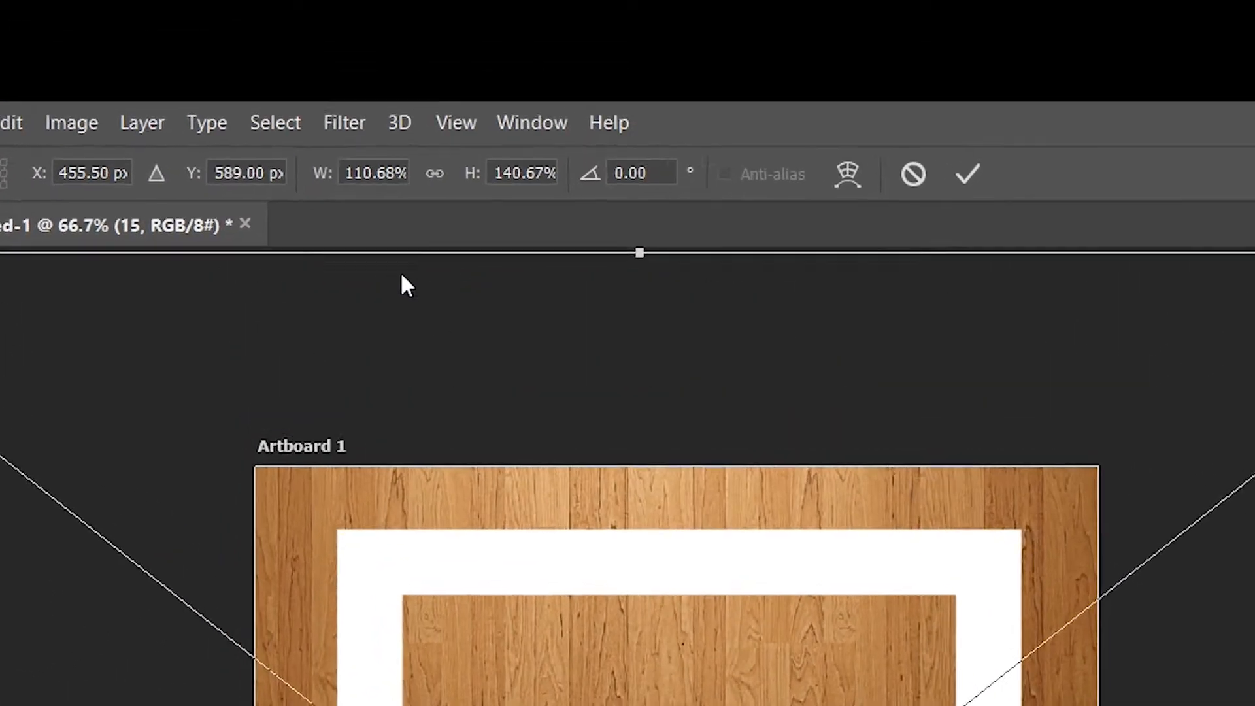
Lock the wood image's scale proportions at 110.68% width and height and commit the transformation
{"action": "left_click", "coordinate": [431, 167]}
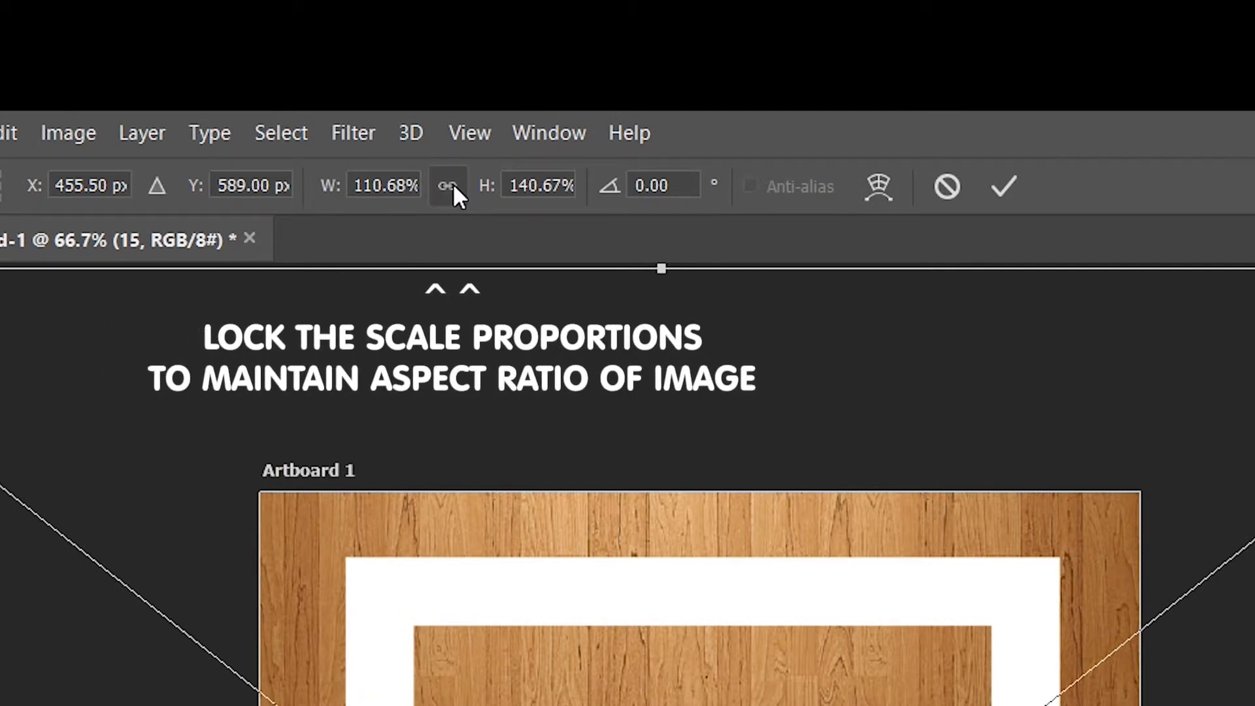
{"action": "left_click", "coordinate": [453, 183]}
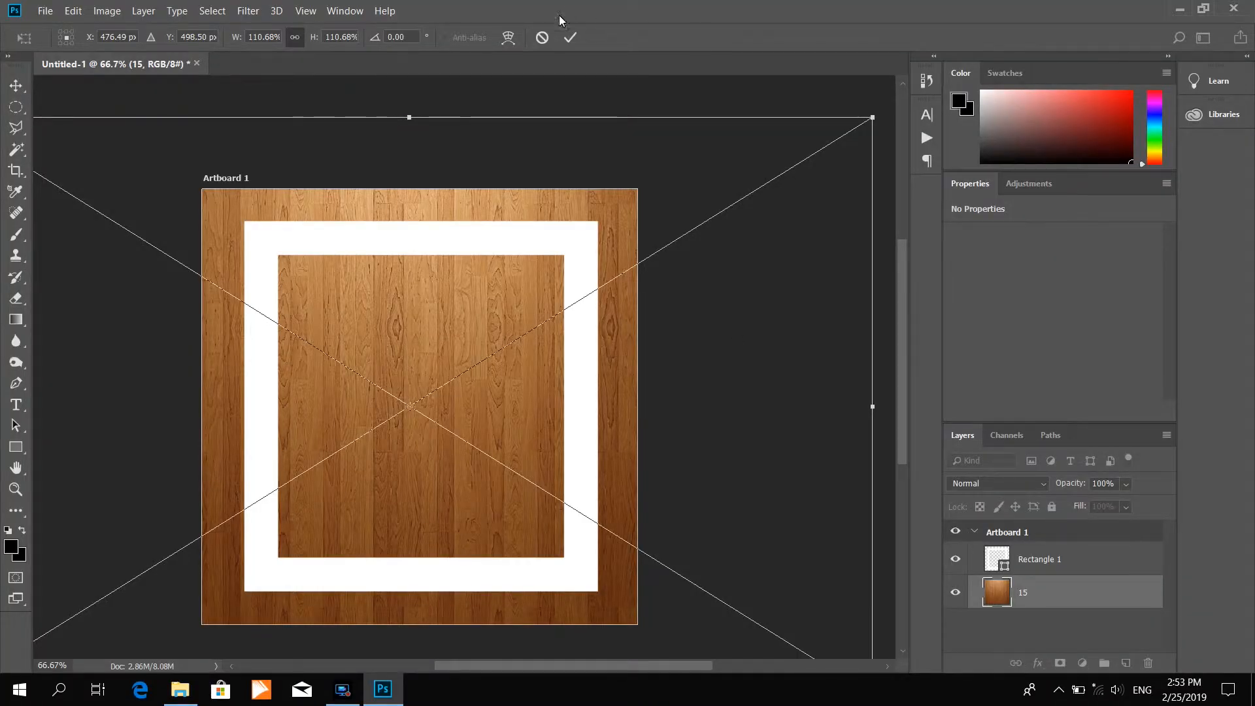
{"action": "left_click", "coordinate": [570, 37]}
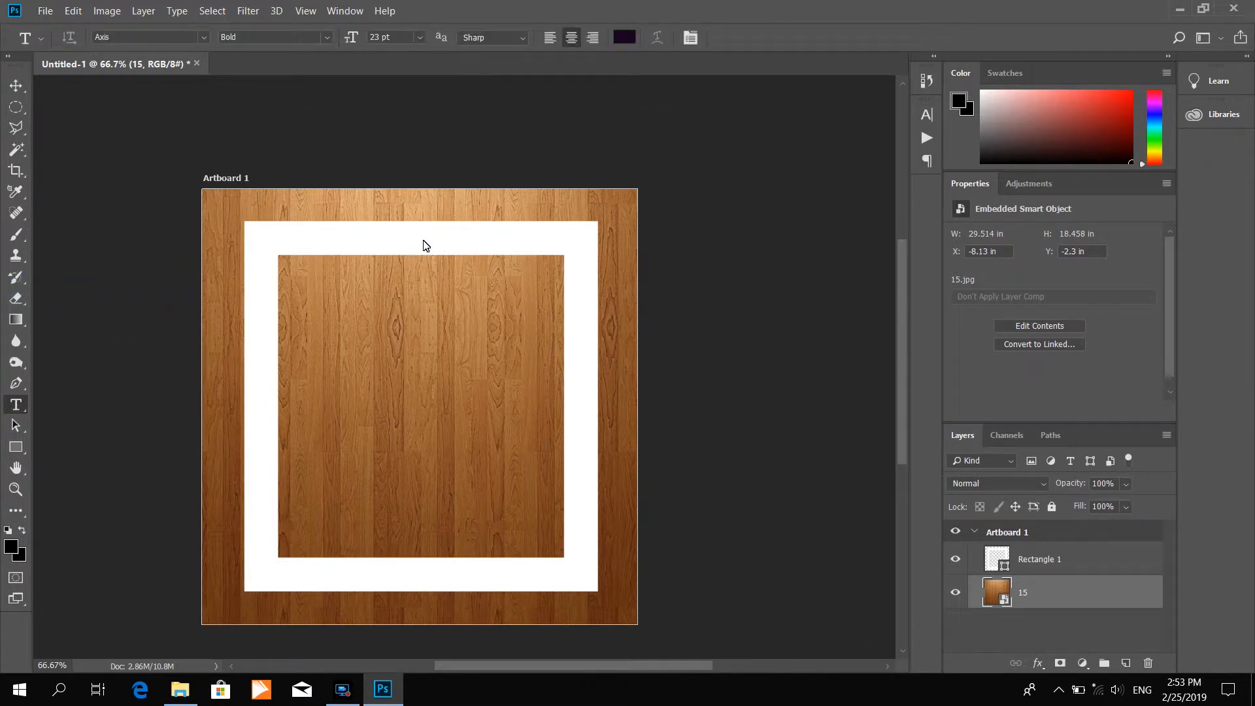
Add the heading text "VIDEO TUTORIALS" in Axis Bold on the upper band of the white frame
{"action": "left_click", "coordinate": [423, 242]}
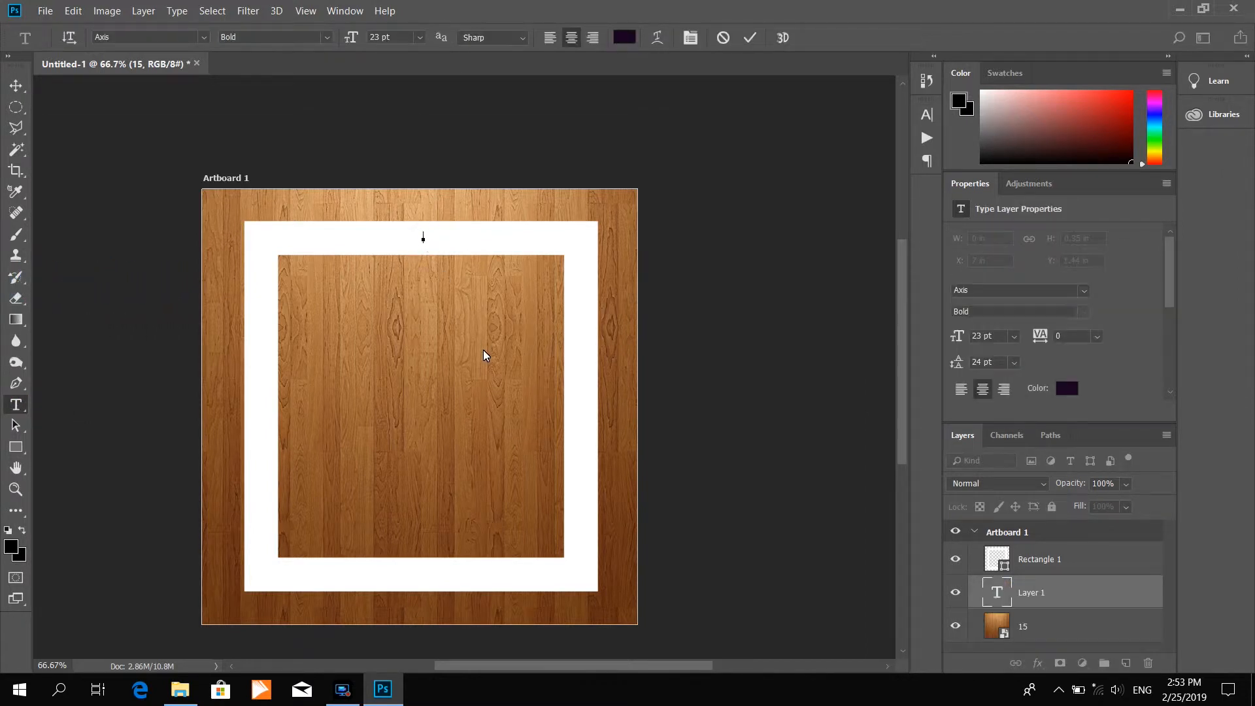
{"action": "left_click", "coordinate": [205, 39]}
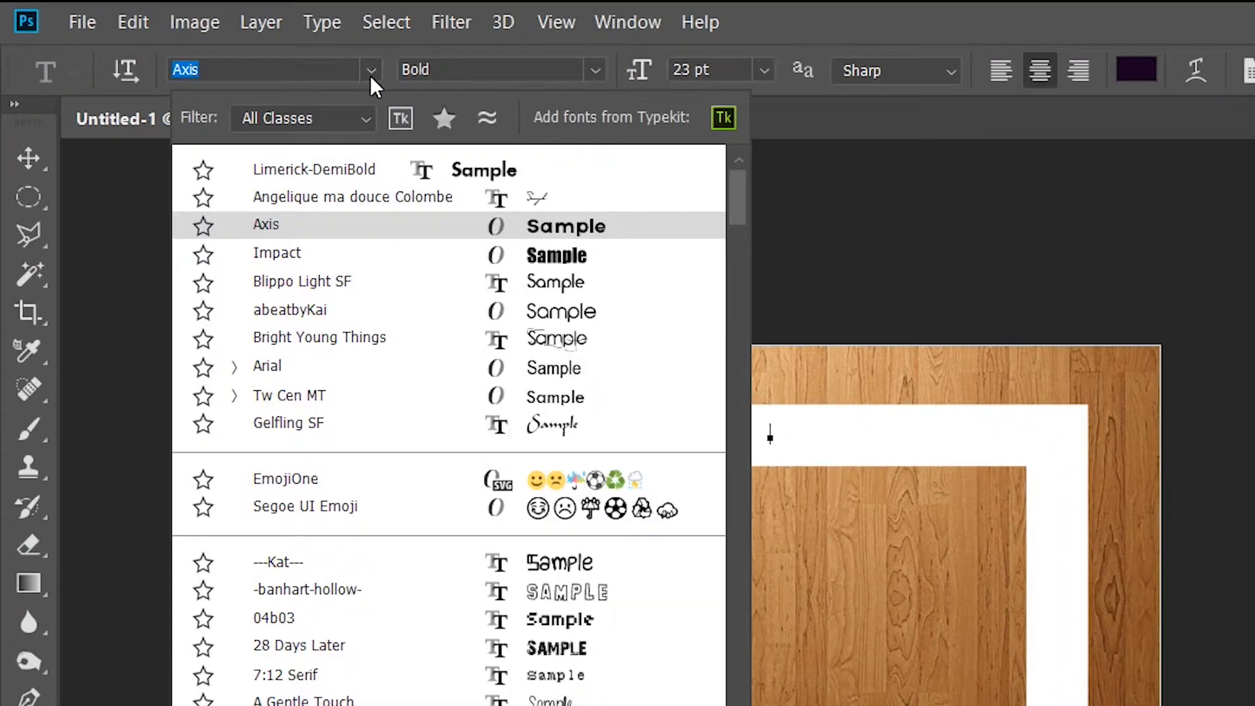
{"action": "left_click", "coordinate": [321, 230]}
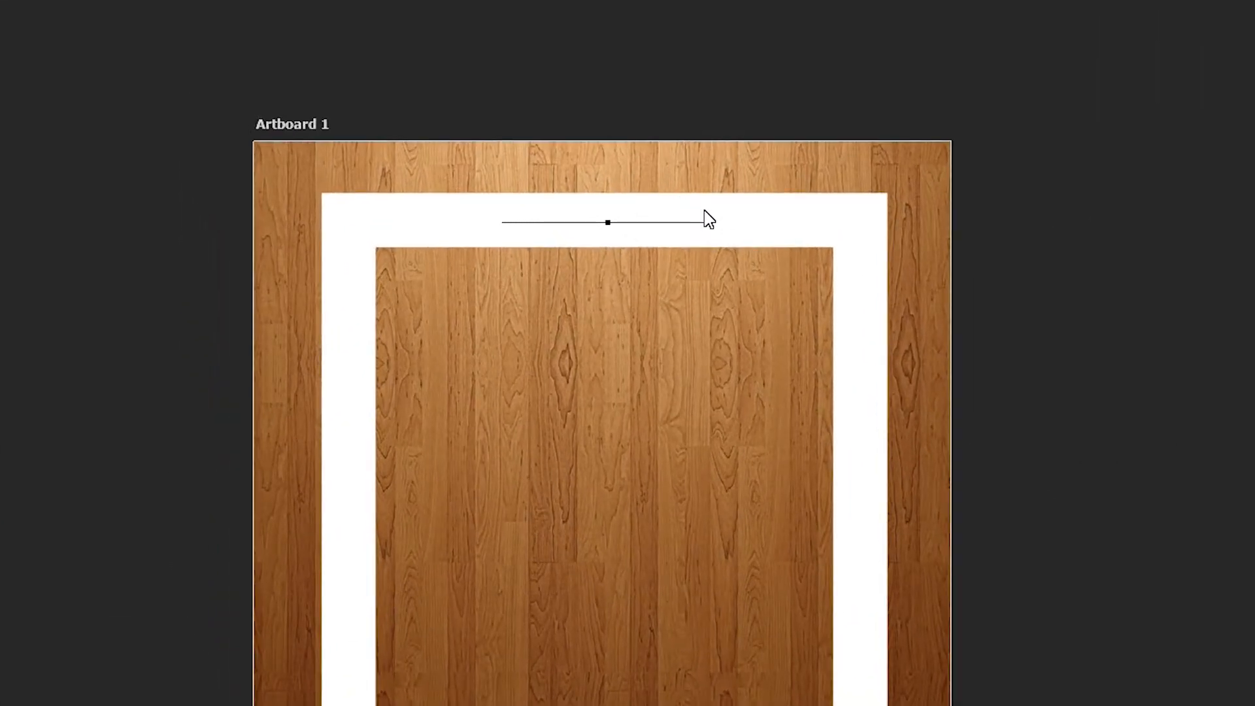
{"action": "type", "text": "here"}
Bring the heading's layer above the rectangle layer and fit the heading inside the frame's upper band
{"action": "left_click", "coordinate": [3, 23]}
{"action": "left_click_drag", "start_coordinate": [1026, 616], "coordinate": [939, 496]}
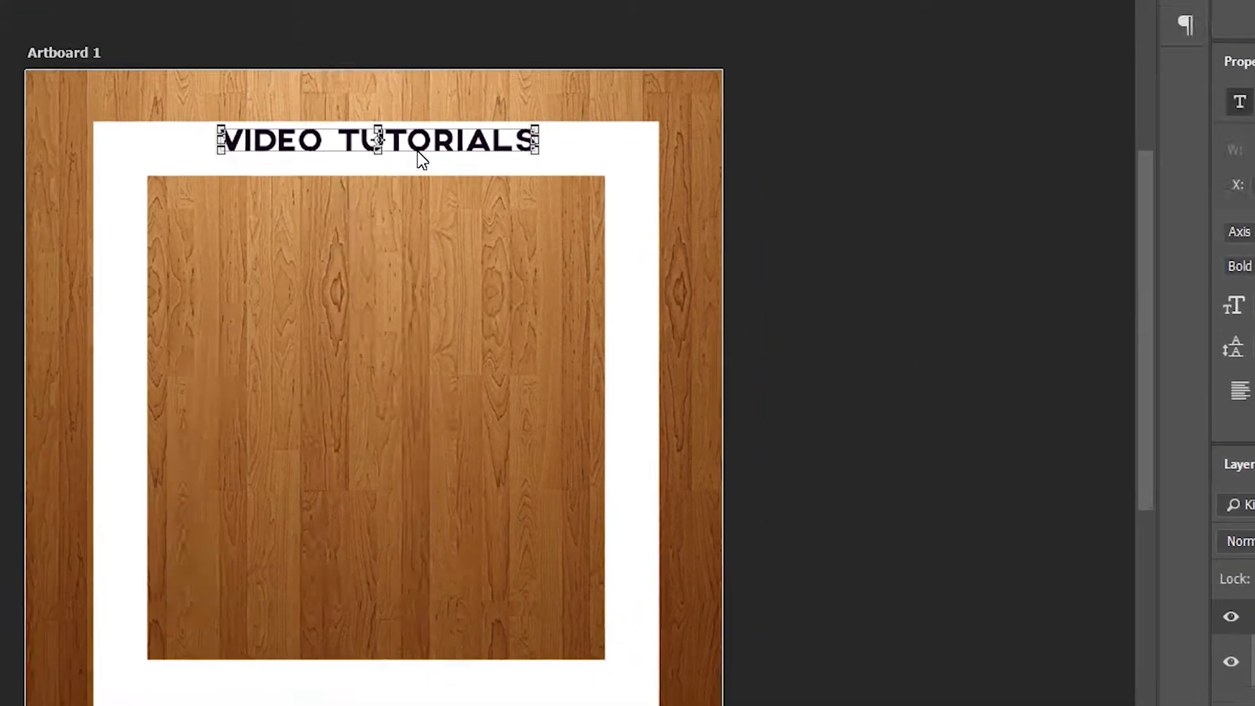
{"action": "left_click_drag", "start_coordinate": [640, 222], "coordinate": [600, 237]}
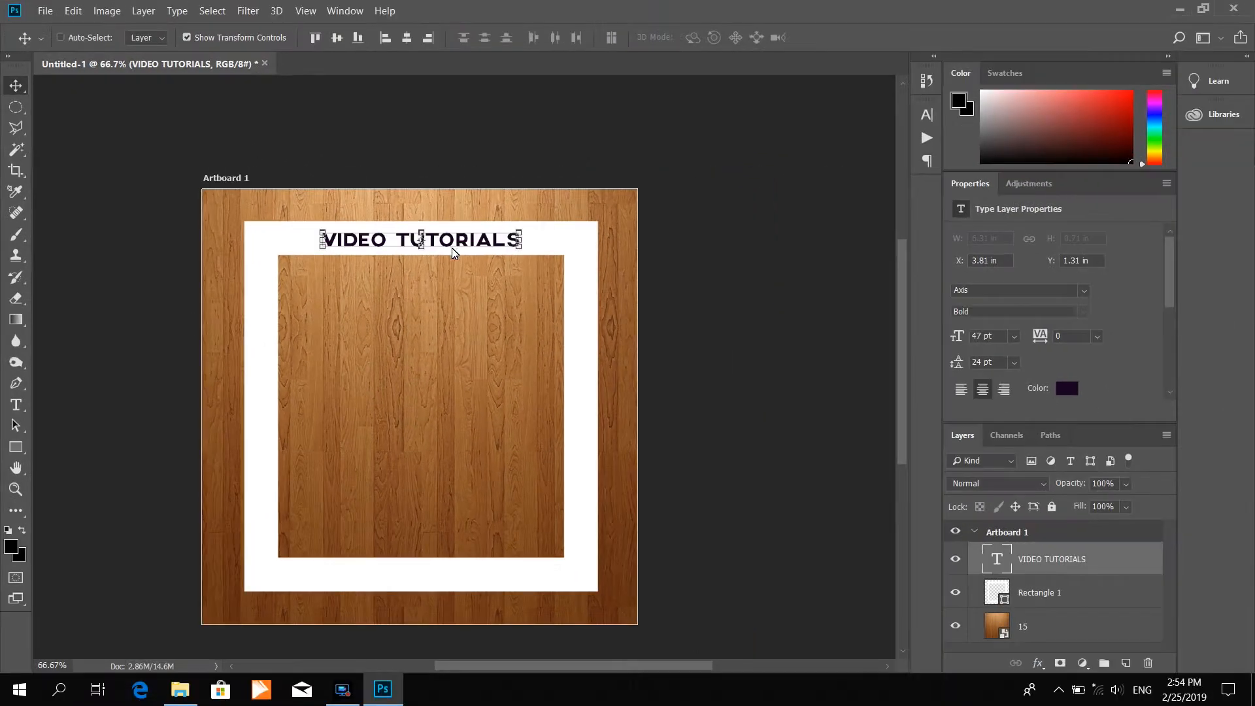
Add the text "COMING SOON" inside the frame and position it just below the heading
{"action": "left_click", "coordinate": [17, 407]}
{"action": "left_click", "coordinate": [421, 299]}
{"action": "type", "text": "COMING SOON"}
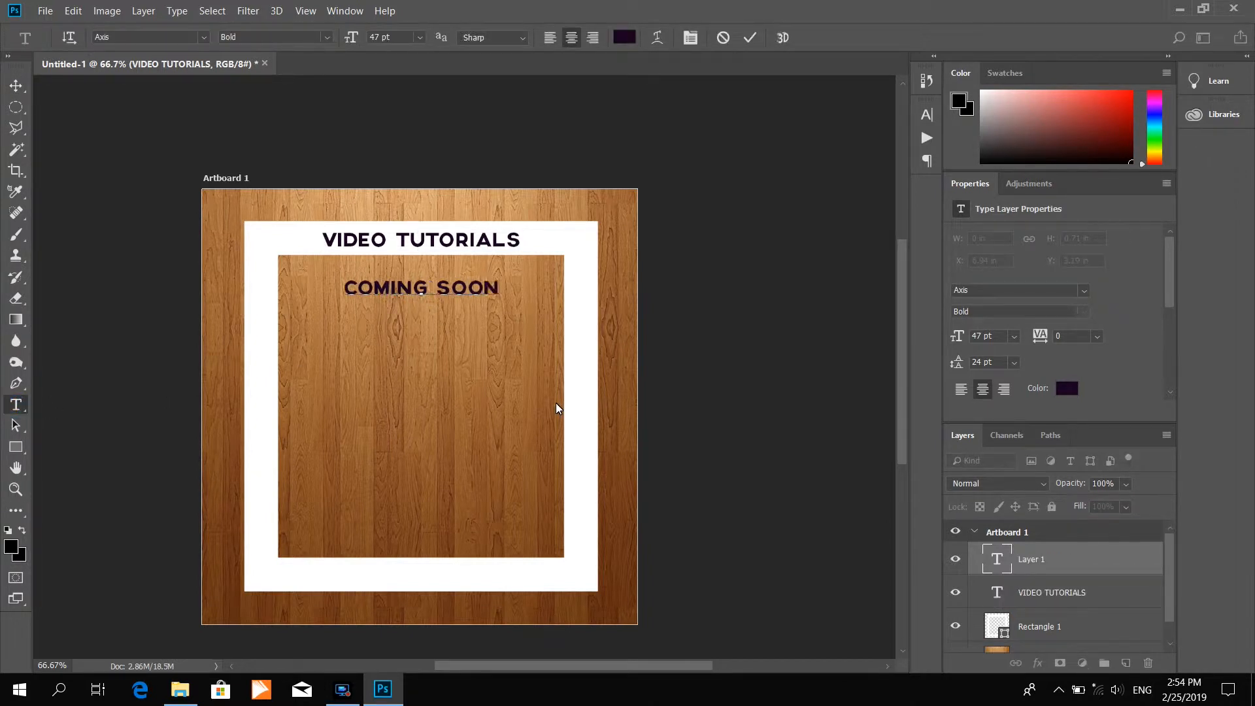
{"action": "left_click", "coordinate": [14, 91]}
{"action": "mouse_move", "coordinate": [433, 292]}
{"action": "left_mouse_down"}
{"action": "mouse_move", "coordinate": [442, 283]}
{"action": "mouse_move", "coordinate": [426, 275]}
{"action": "mouse_move", "coordinate": [437, 277]}
{"action": "left_mouse_up"}
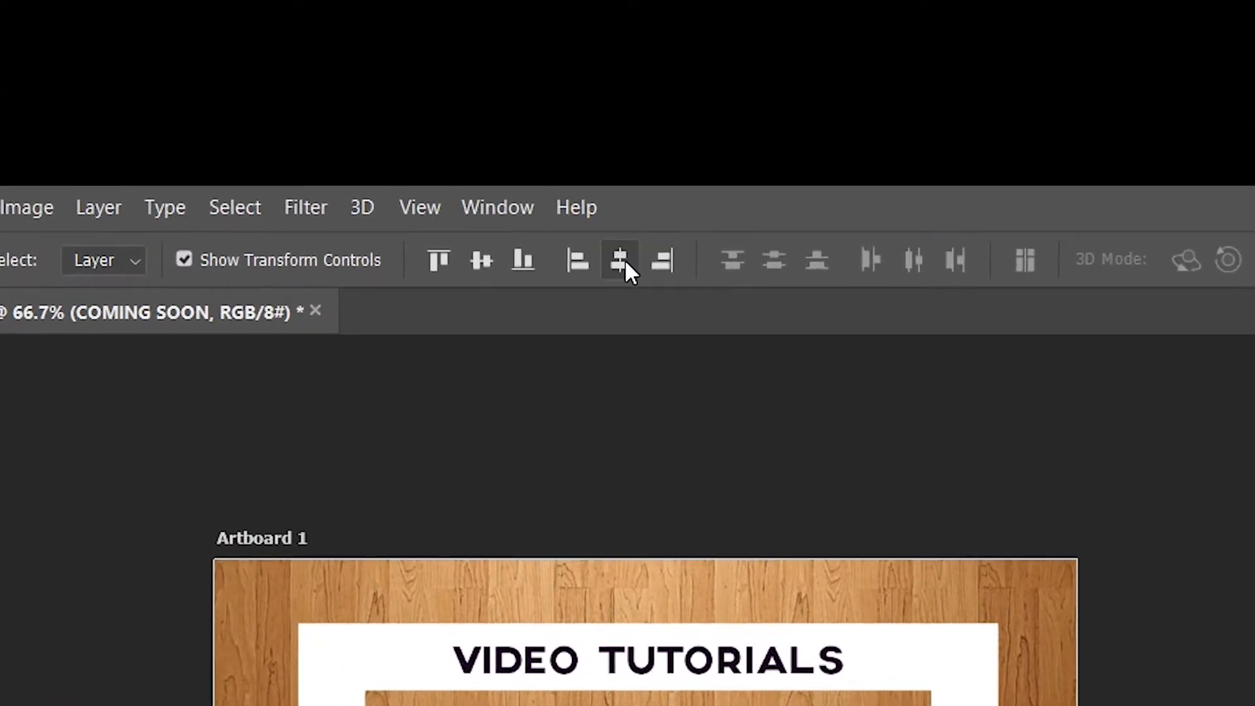
Align the "COMING SOON" and "VIDEO TUTORIALS" texts horizontally to the centre of the artboard
{"action": "left_click", "coordinate": [409, 36]}
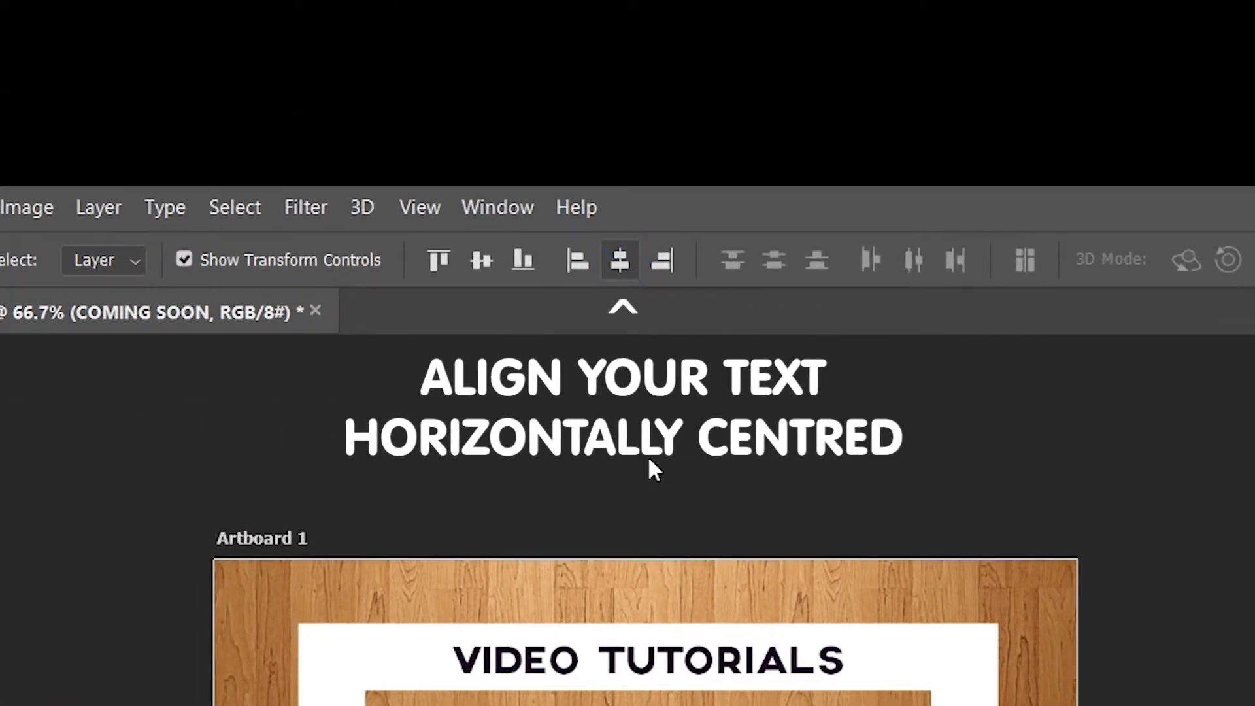
{"action": "left_click", "coordinate": [637, 673]}
{"action": "left_click", "coordinate": [619, 261]}
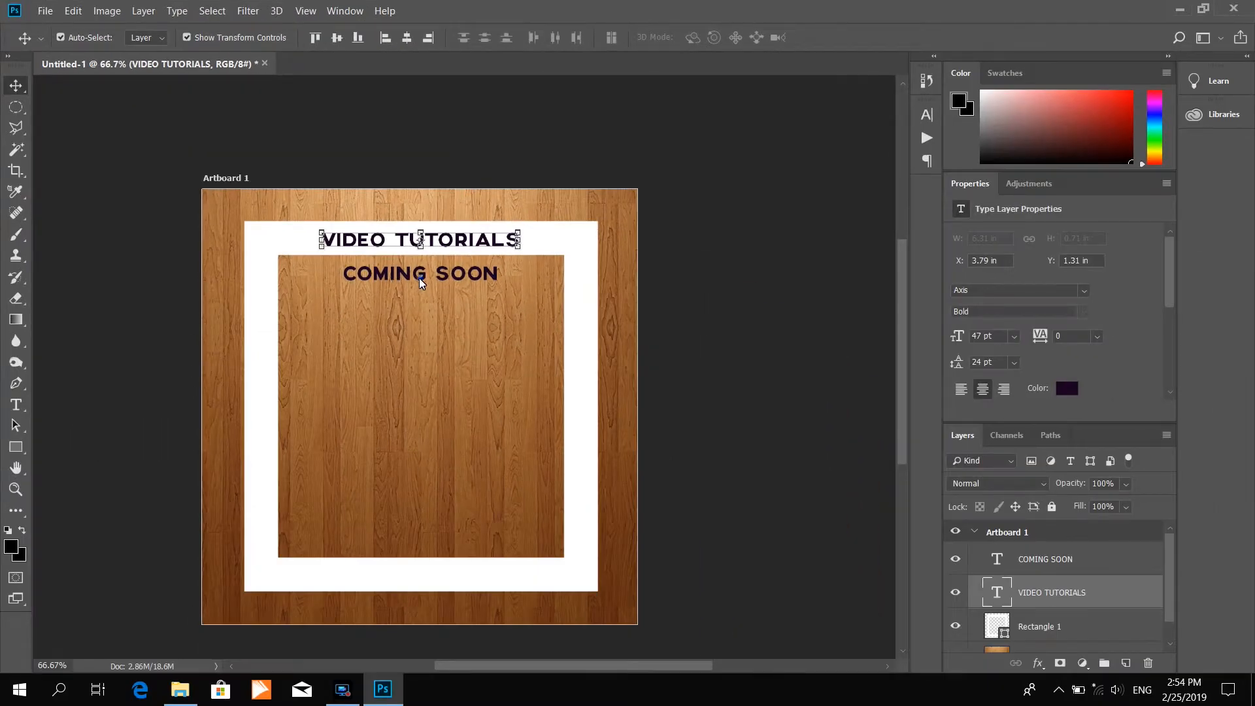
{"action": "left_click", "coordinate": [420, 277]}
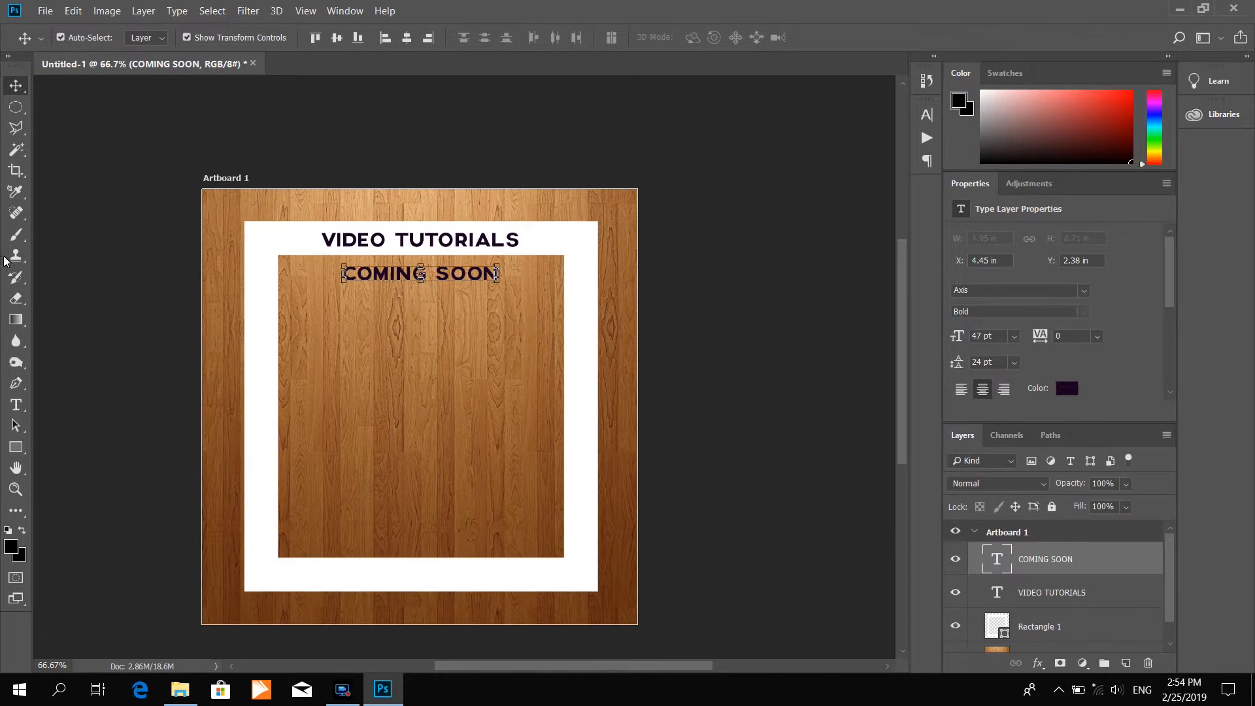
Add a paragraph text box mid-frame reading "DESIGN & GRAPHICS", "MUSIC & VIDEO" and "BUSINESS & ENTREPRENEURSHIP" on separate lines
{"action": "key", "text": "t"}
{"action": "left_click_drag", "start_coordinate": [290, 360], "coordinate": [548, 479]}
{"action": "type", "text": "DESIGN & GRAPHICS"}
{"action": "key", "text": "Return"}
{"action": "type", "text": "MUSIC & V"}
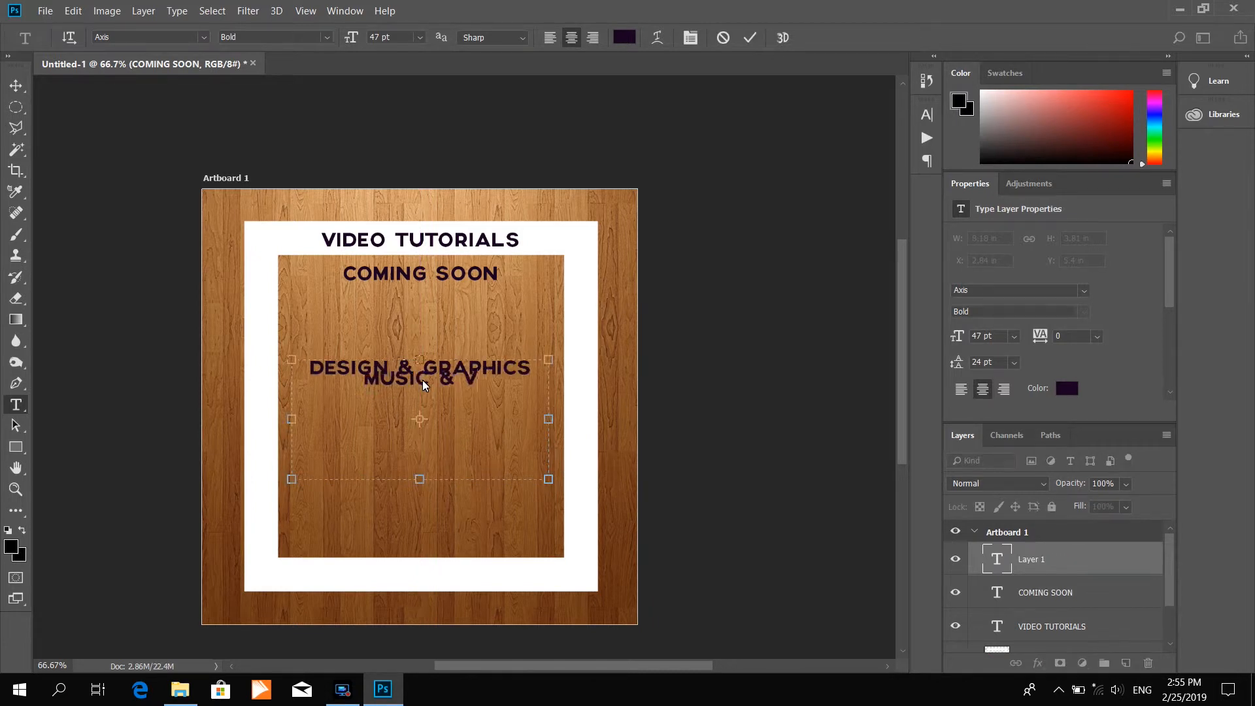
{"action": "type", "text": "IDEO BUSINESS &"}
{"action": "key", "text": "Return"}
{"action": "type", "text": "ENTREPRENEURSHIP"}
Set all of the paragraph text to 37 pt with Auto leading
{"action": "key", "text": "ctrl+a"}
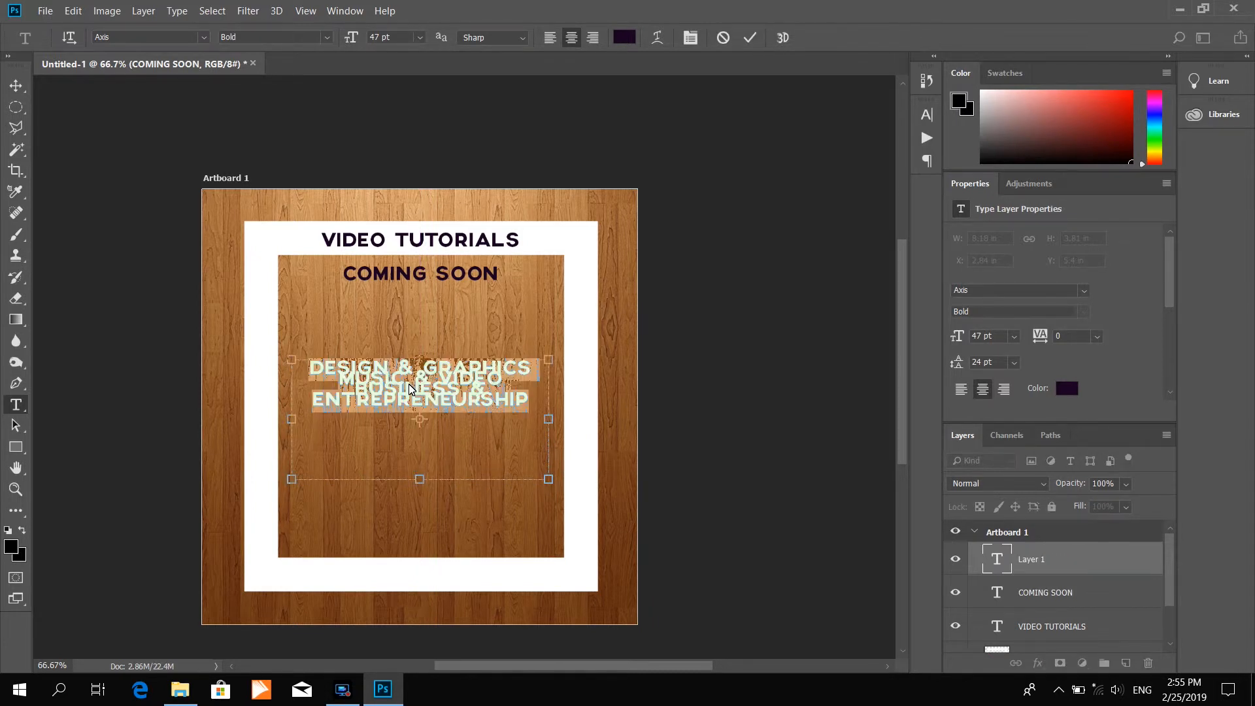
{"action": "left_click_drag", "start_coordinate": [957, 336], "coordinate": [948, 337]}
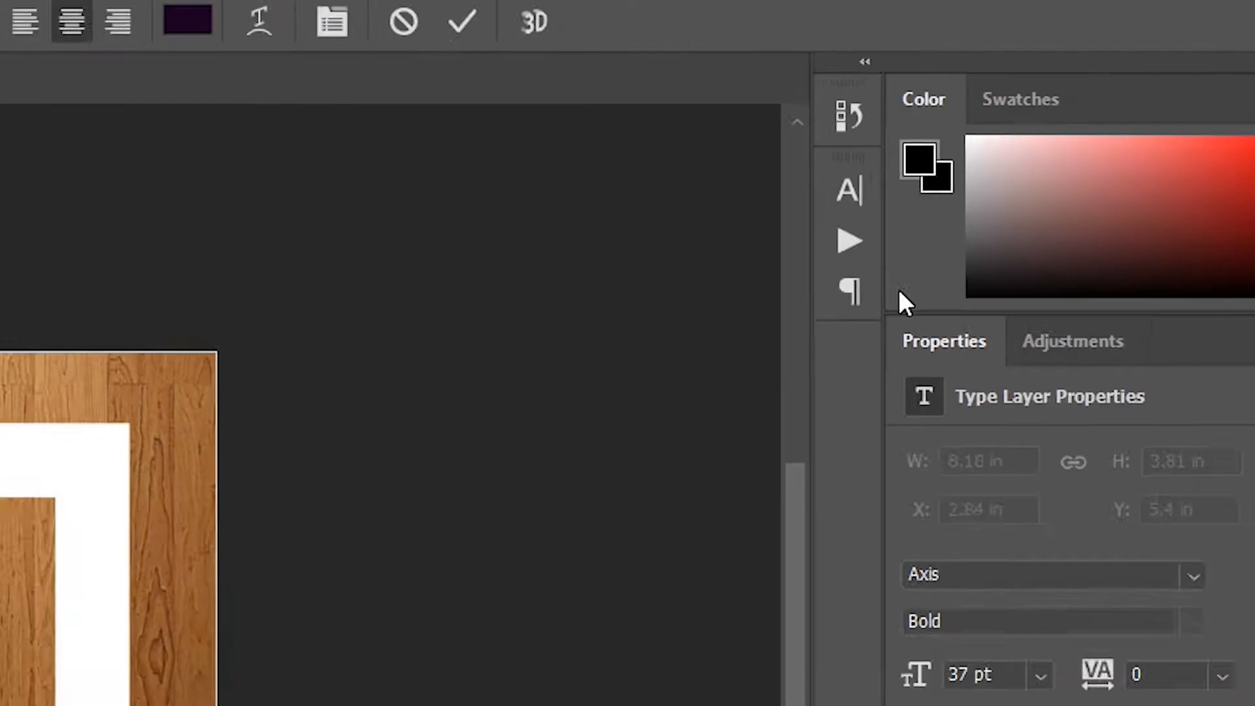
{"action": "left_click", "coordinate": [927, 115]}
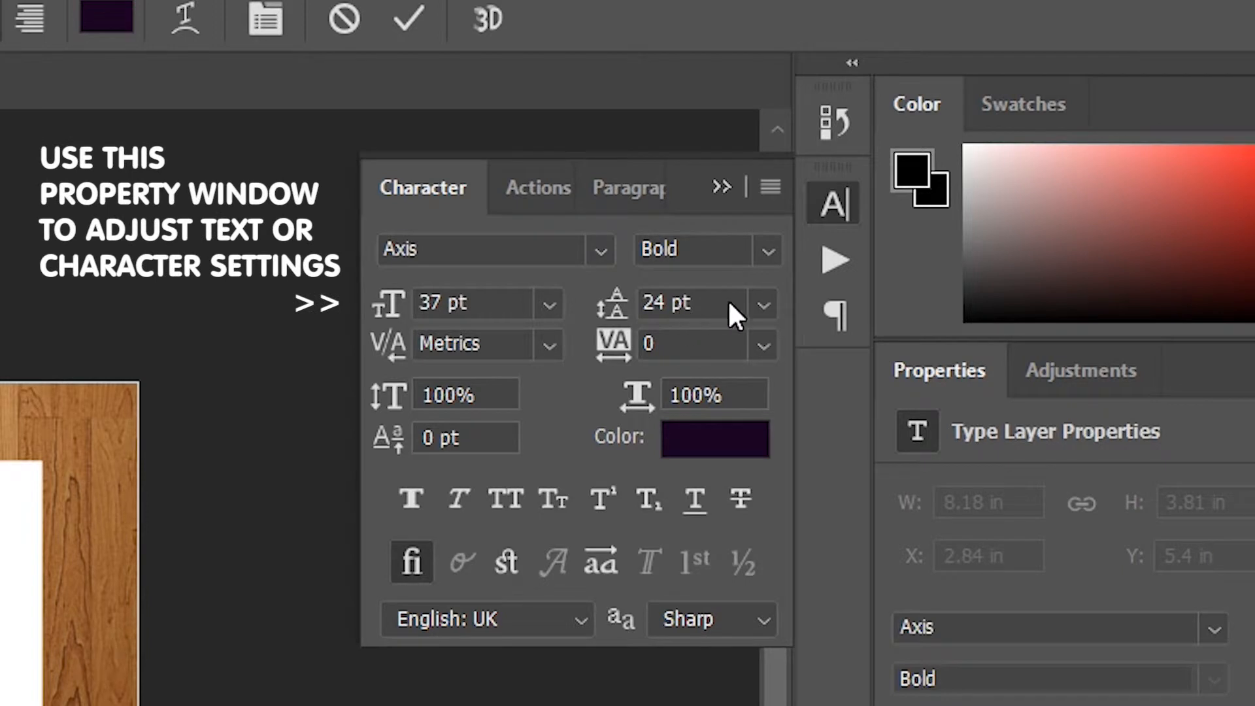
{"action": "left_click", "coordinate": [762, 306]}
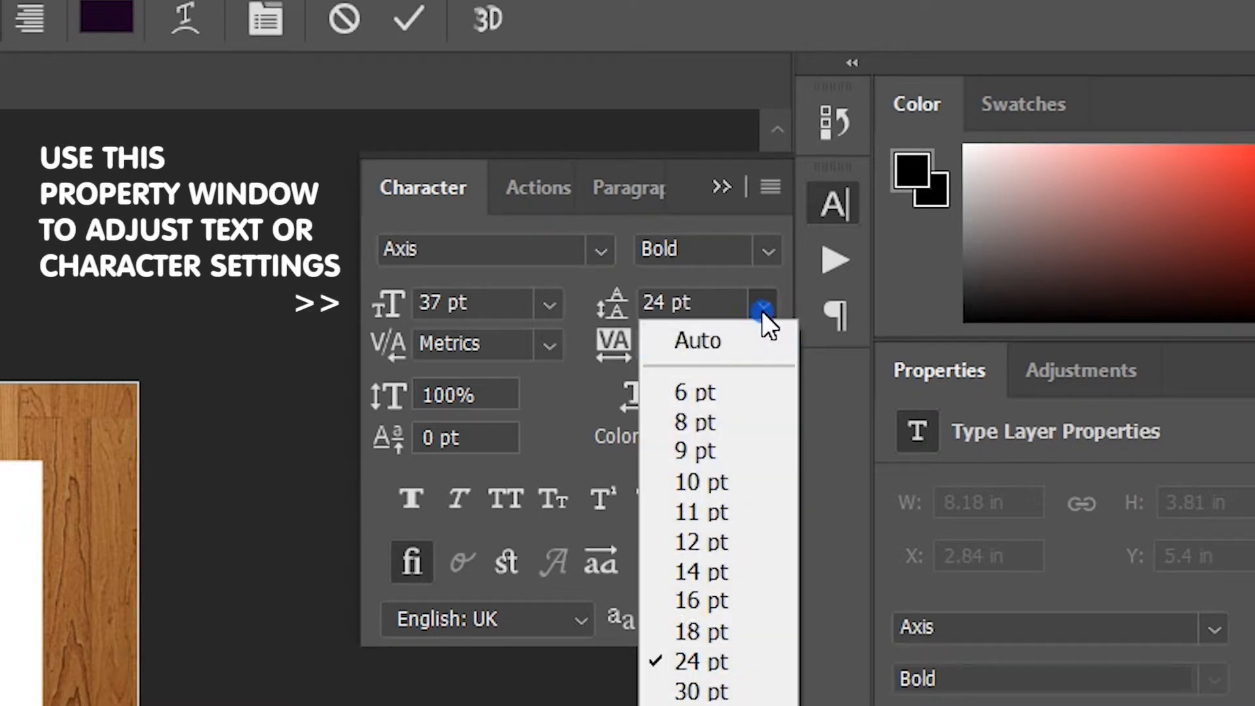
{"action": "left_click", "coordinate": [699, 342]}
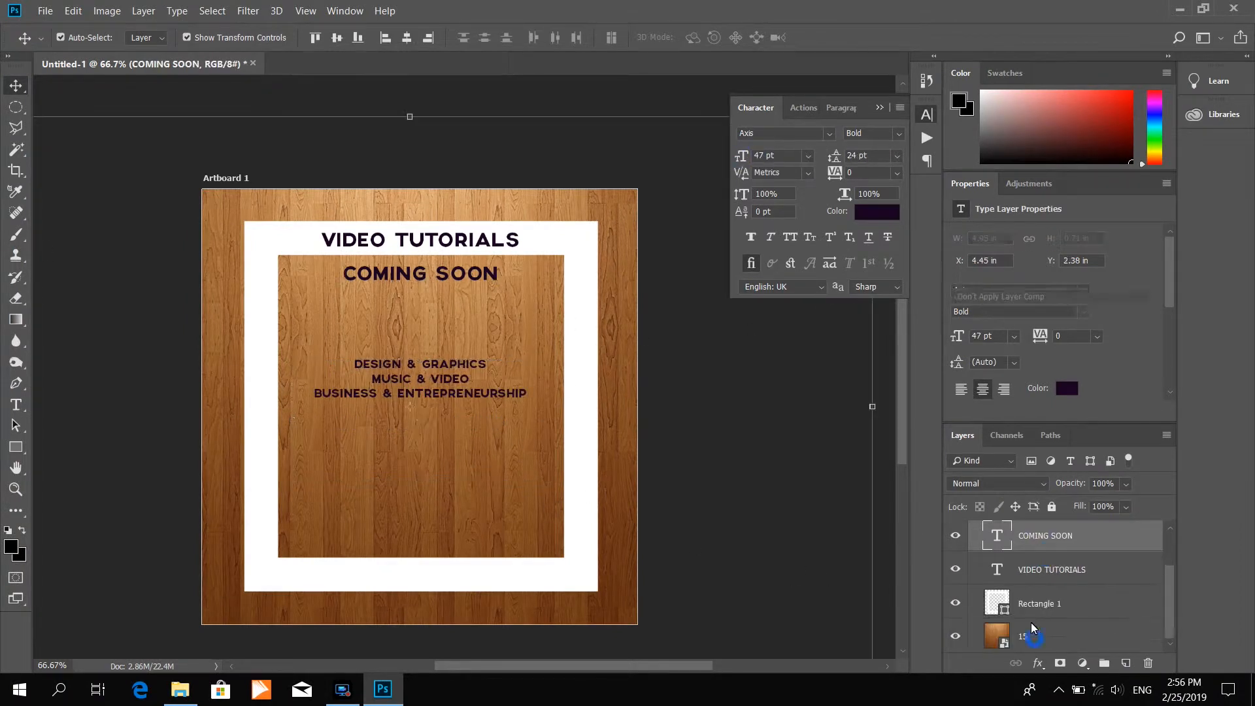
Brighten the wood background with a Brightness/Contrast adjustment and make it greyscale with a Black & White adjustment using the Default preset
{"action": "left_click", "coordinate": [1029, 624]}
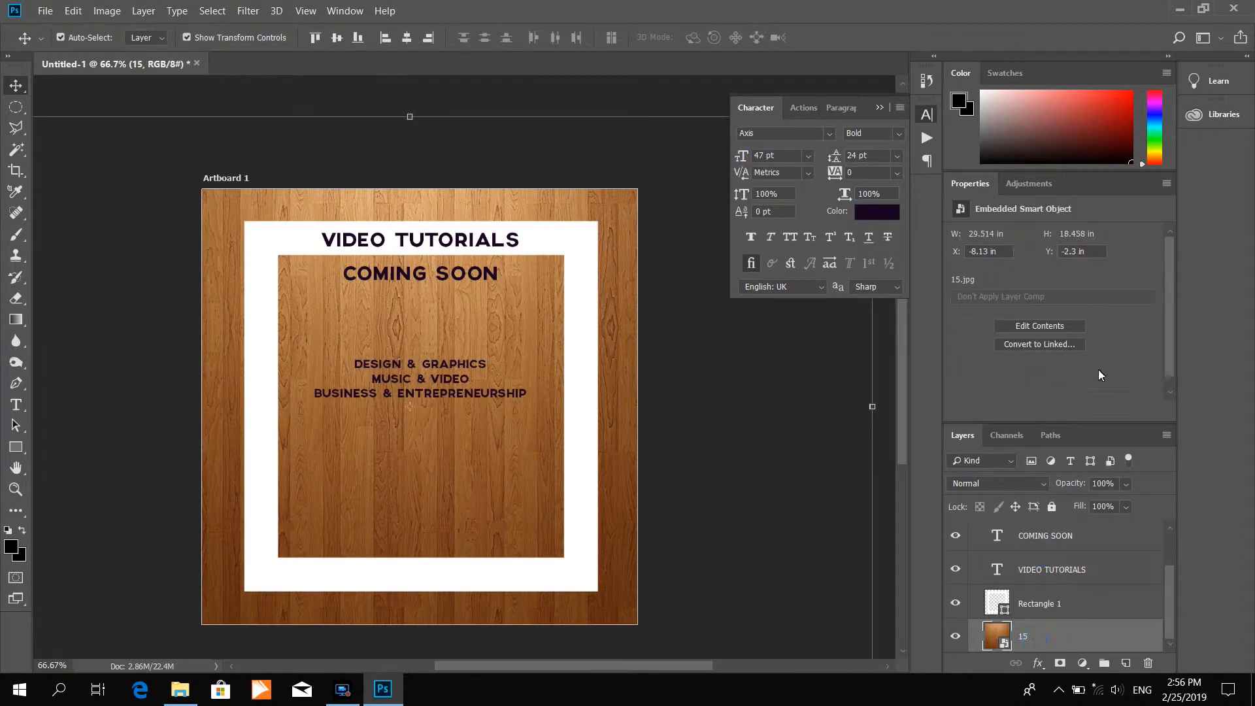
{"action": "left_click", "coordinate": [1029, 183]}
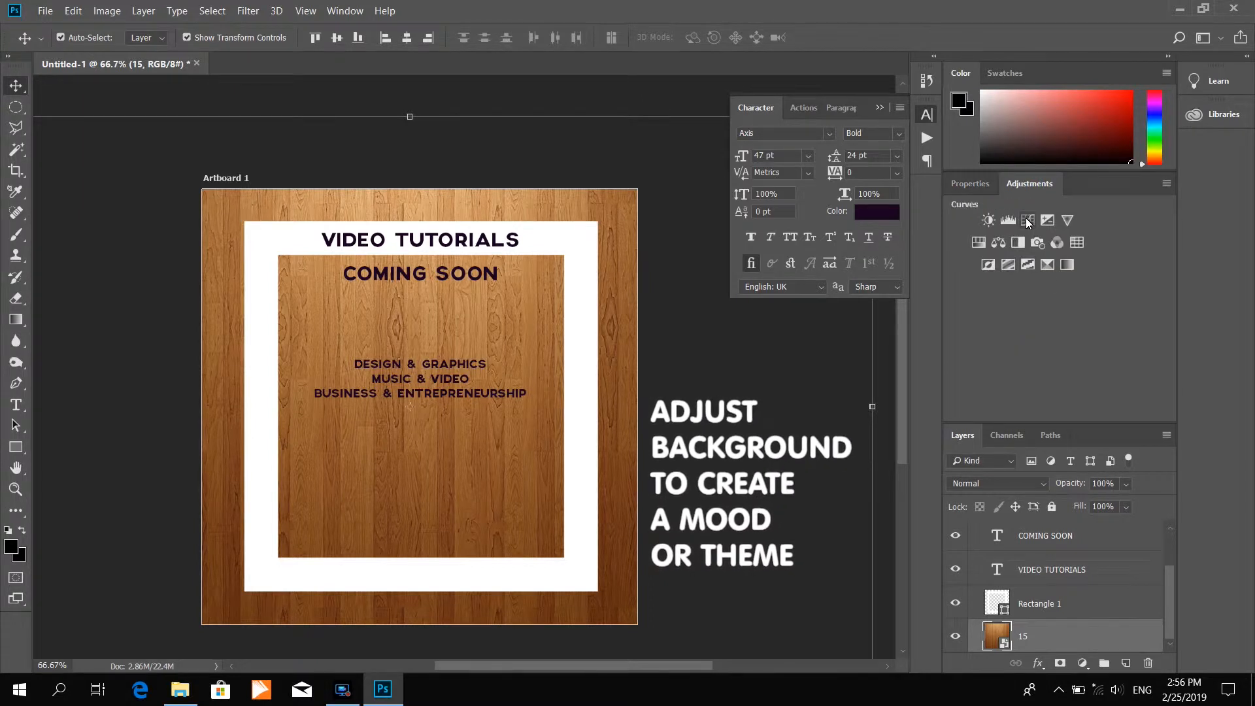
{"action": "left_click", "coordinate": [988, 220]}
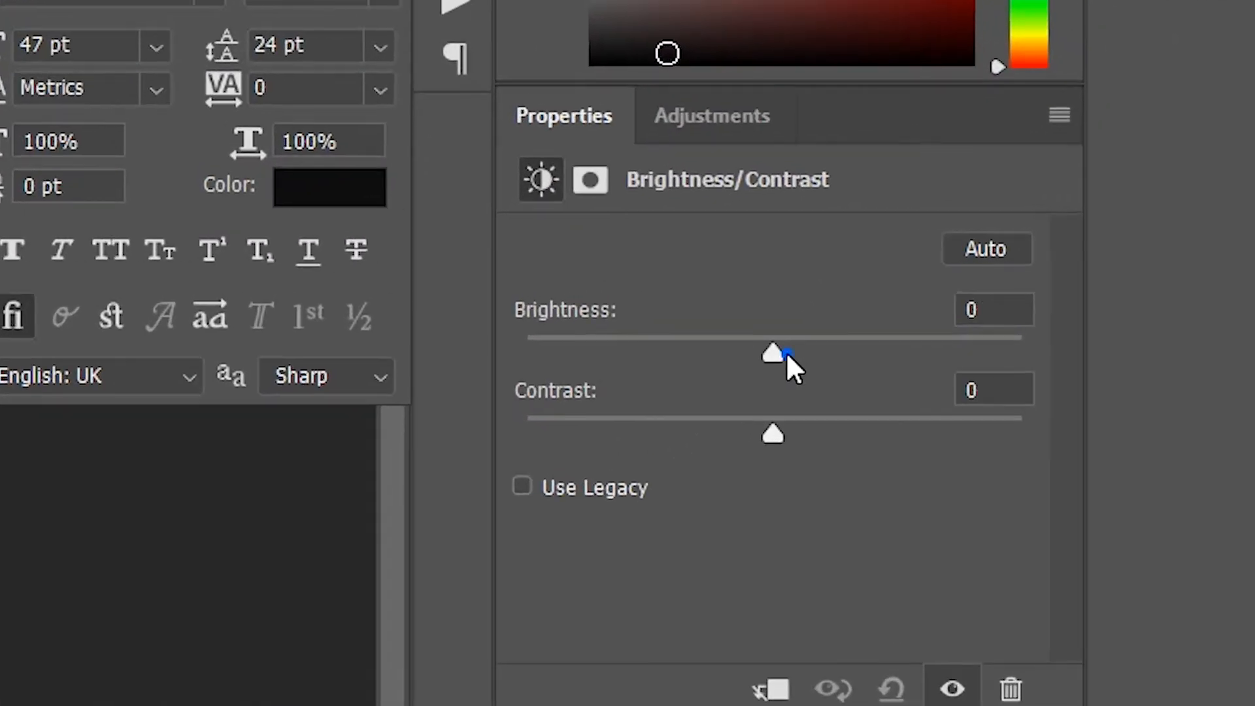
{"action": "left_click_drag", "start_coordinate": [856, 364], "coordinate": [891, 363]}
{"action": "left_click_drag", "start_coordinate": [1104, 310], "coordinate": [1064, 303]}
{"action": "left_click", "coordinate": [1023, 190]}
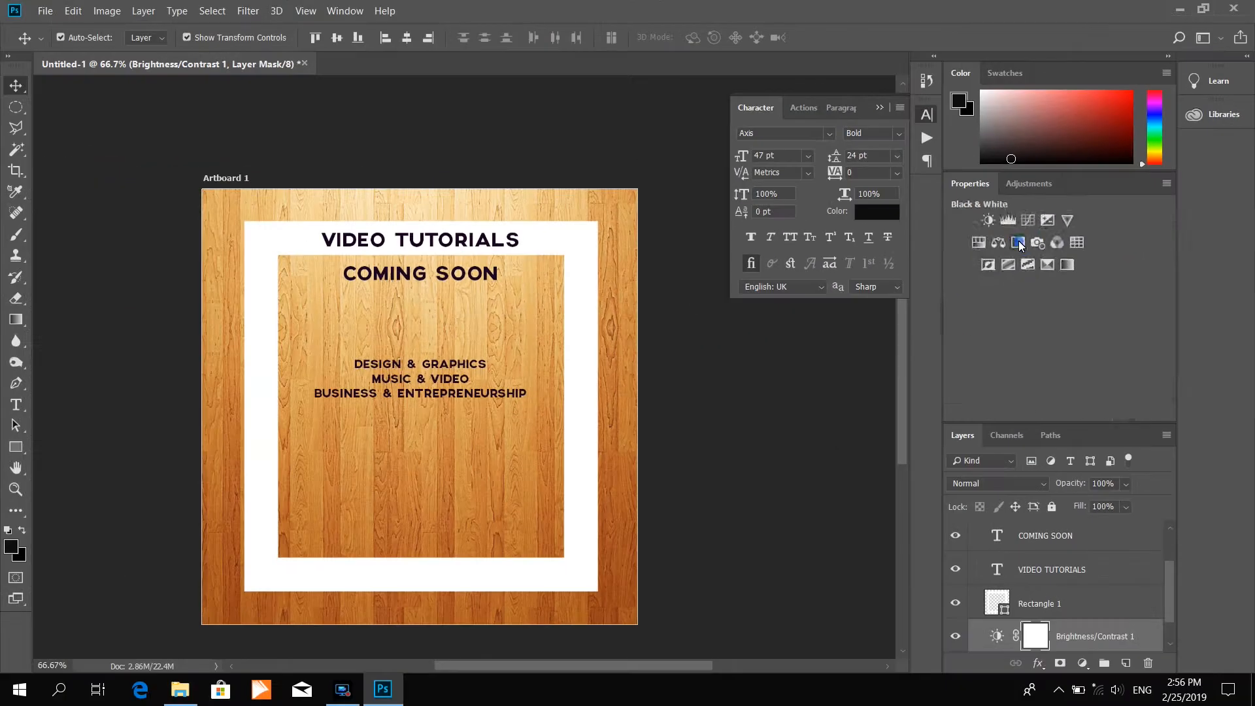
{"action": "left_click", "coordinate": [684, 263]}
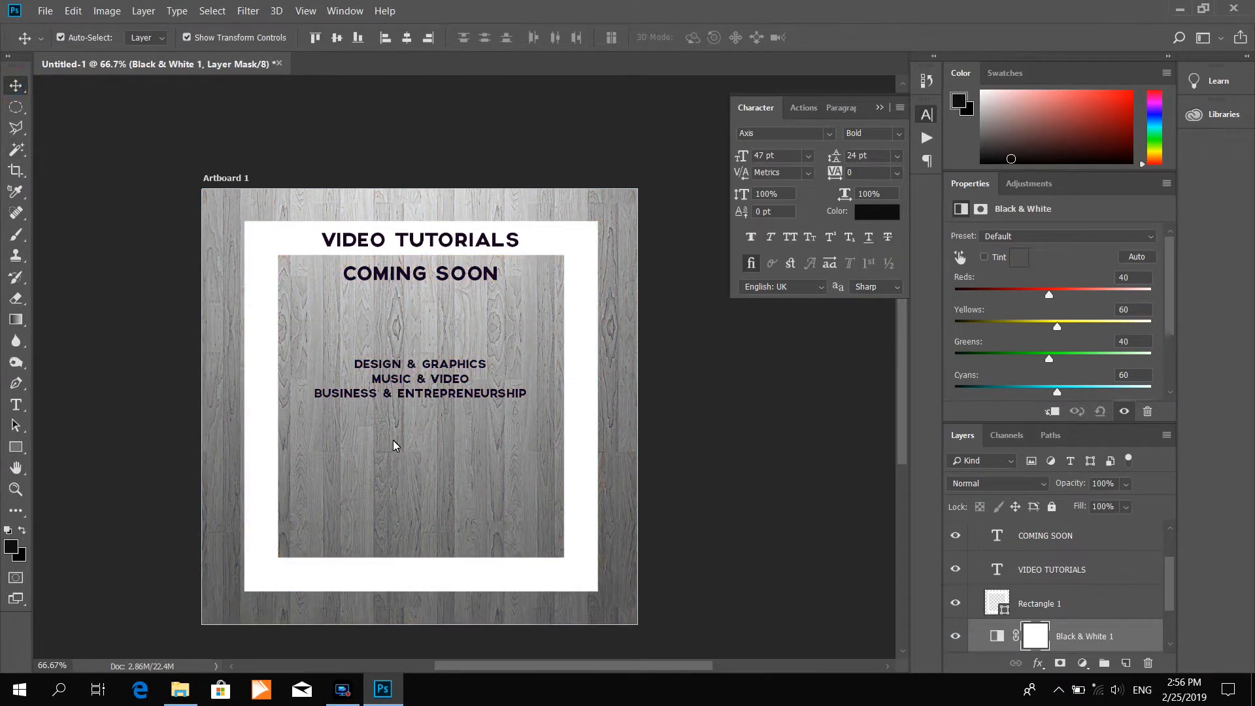
Add the text "Starts" and position it centred below the list of topics
{"action": "left_click", "coordinate": [16, 404]}
{"action": "left_click", "coordinate": [339, 513]}
{"action": "type", "text": "Starts"}
{"action": "left_click", "coordinate": [16, 86]}
{"action": "left_click_drag", "start_coordinate": [356, 515], "coordinate": [436, 440]}
Add the date text "04 MARCH '19" in the lower part of the frame
{"action": "left_click", "coordinate": [16, 405]}
{"action": "left_click", "coordinate": [351, 503]}
{"action": "type", "text": "MARCH 2019"}
{"action": "key", "text": "Home"}
{"action": "type", "text": "04"}
{"action": "key", "text": "End"}
{"action": "key", "text": "BackSpace"}
{"action": "key", "text": "BackSpace"}
{"action": "key", "text": "BackSpace"}
{"action": "key", "text": "BackSpace"}
{"action": "type", "text": "'19"}
Enlarge the date text to 70 pt and place it directly below "Starts"
{"action": "left_click", "coordinate": [16, 86]}
{"action": "left_click_drag", "start_coordinate": [371, 498], "coordinate": [529, 470]}
{"action": "key", "text": "Return"}
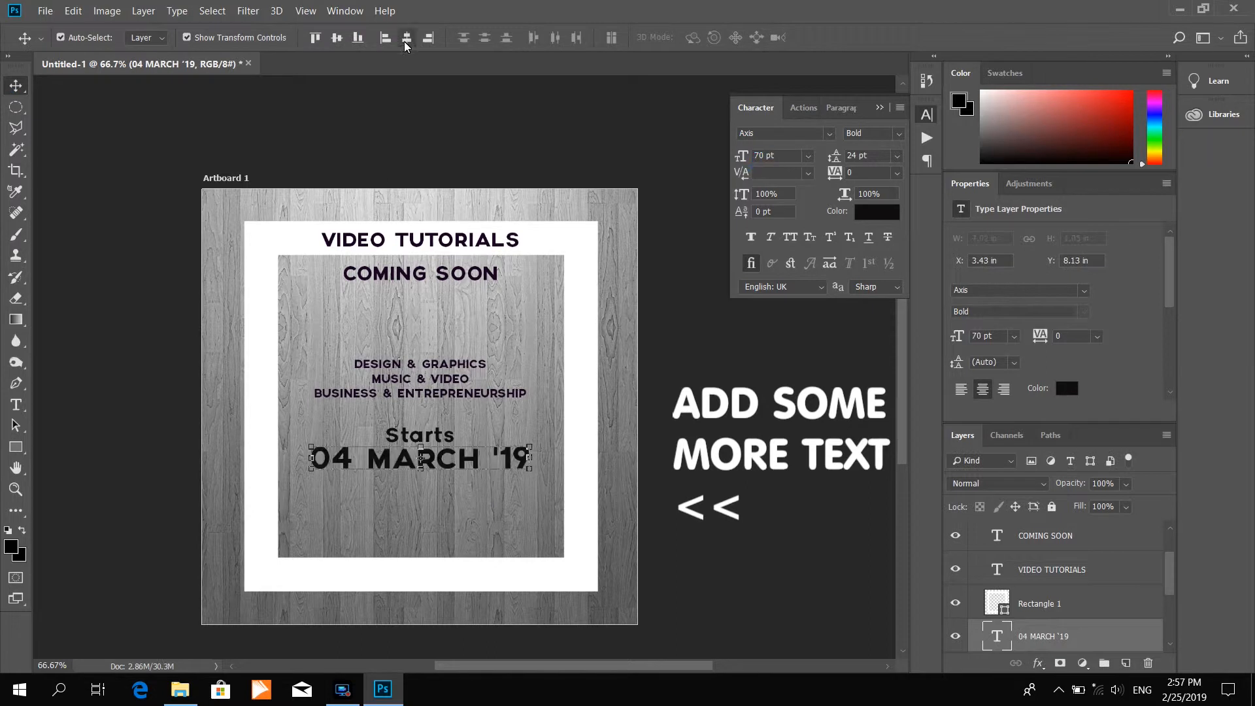
Change the font of the "Starts" text to A&S Signwriter and reposition it just above the date
{"action": "left_click", "coordinate": [410, 435]}
{"action": "left_click", "coordinate": [829, 133]}
{"action": "left_click", "coordinate": [815, 620]}
{"action": "left_click_drag", "start_coordinate": [440, 426], "coordinate": [455, 415]}
Move the topics list up closer to "COMING SOON" and add "MOTIVATIONAL TALK" as its last line
{"action": "scroll", "coordinate": [1068, 561], "scroll_direction": "up", "scroll_amount": 5}
{"action": "left_click", "coordinate": [1034, 567]}
{"action": "left_click_drag", "start_coordinate": [392, 379], "coordinate": [392, 330]}
{"action": "left_click", "coordinate": [15, 404]}
{"action": "left_click", "coordinate": [527, 345]}
{"action": "key", "text": "Return"}
{"action": "type", "text": "MOTIVATIONAL TALK"}
Add the text "@ WORTHYWIZE | #WWPHOTOSHOP" in the lower band of the white frame
{"action": "left_click", "coordinate": [409, 578]}
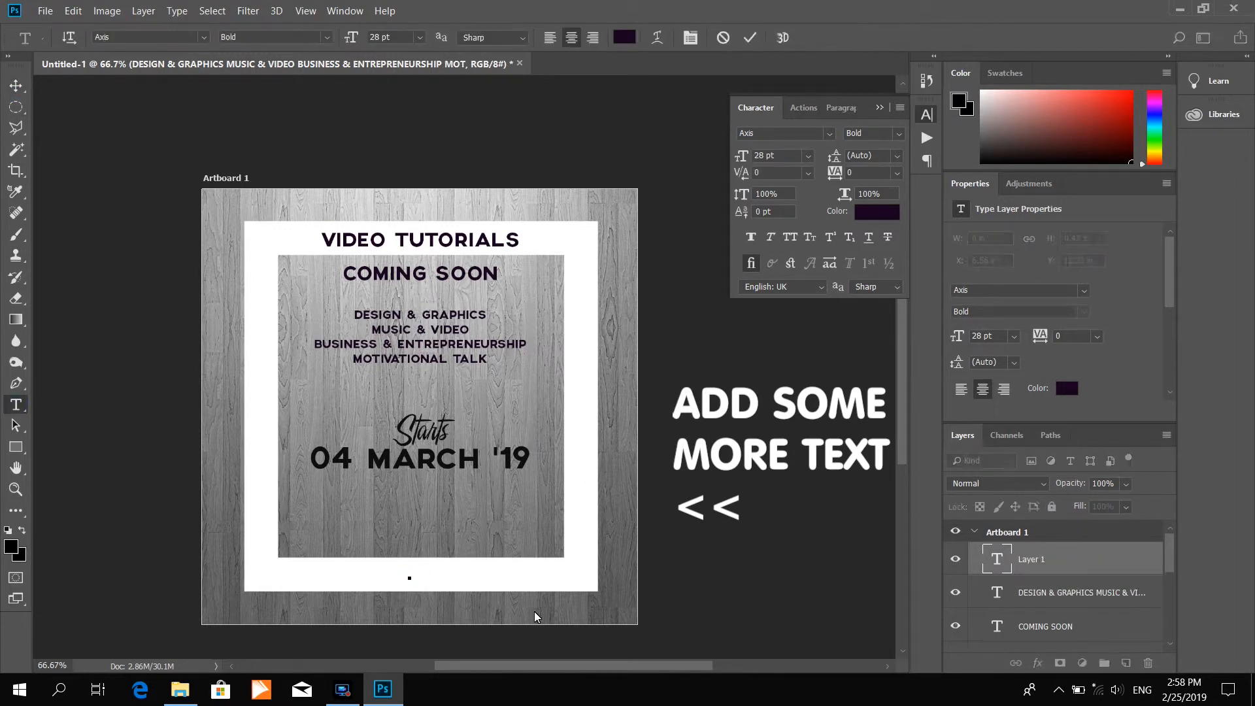
{"action": "type", "text": "@ WORTHYWIZE"}
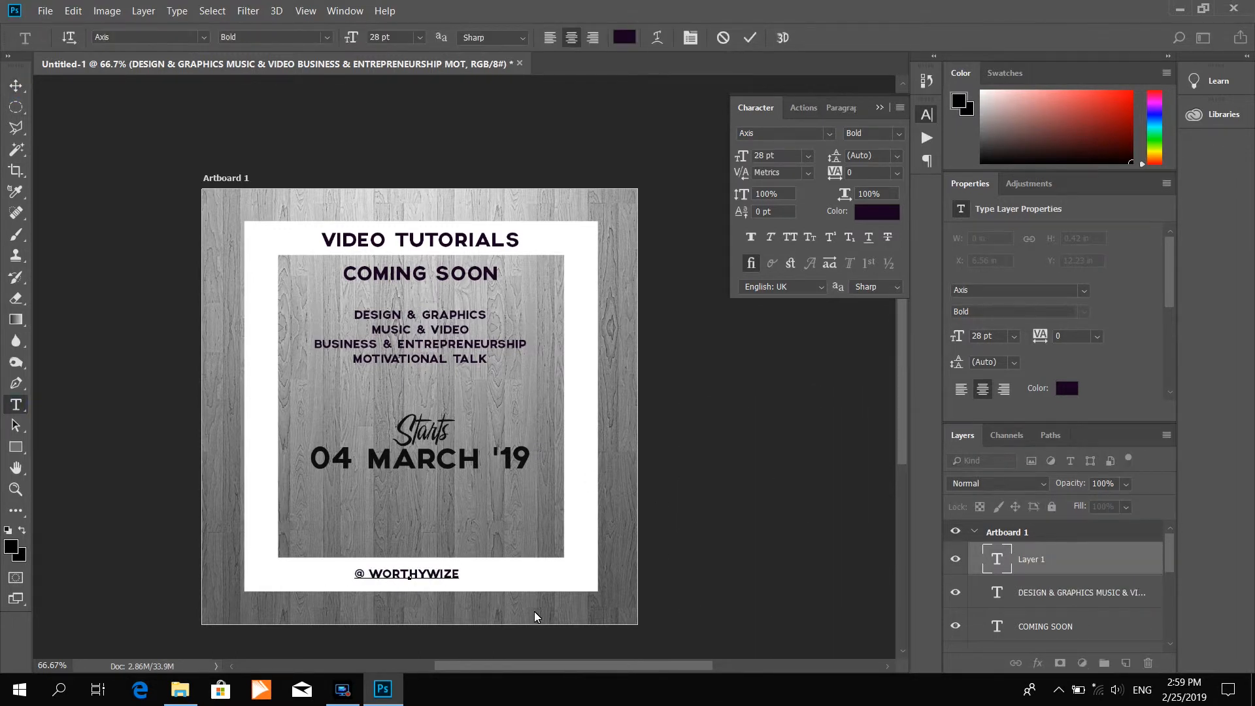
{"action": "left_click", "coordinate": [1141, 690]}
{"action": "left_click", "coordinate": [1115, 556]}
{"action": "type", "text": "| #WWPHOTOSHOP"}
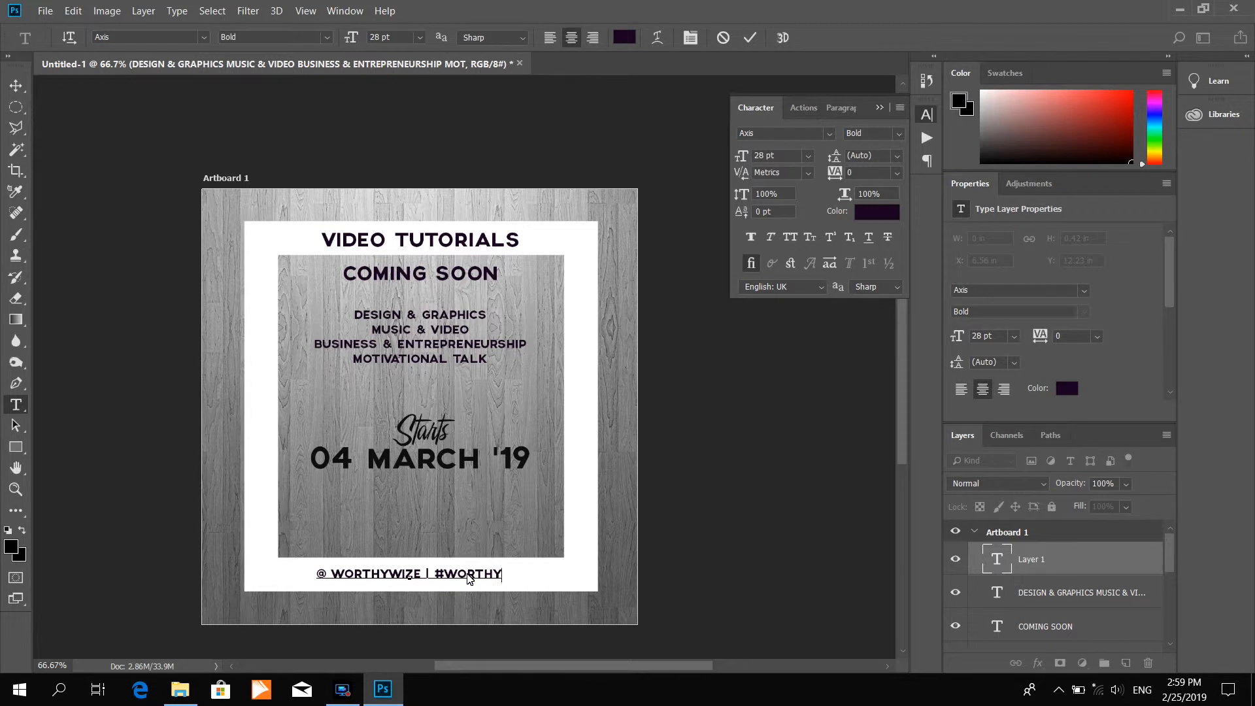
{"action": "key", "text": "ctrl+Return"}
{"action": "key", "text": "v"}
Add the text "SUBSCRIBE OR LIKE" centred below the date
{"action": "left_click", "coordinate": [15, 405]}
{"action": "left_click", "coordinate": [407, 495]}
{"action": "type", "text": "SUBSCRIBE OR LIKE"}
{"action": "key", "text": "ctrl+Return"}
{"action": "key", "text": "ctrl+t"}
Place the social-1_square-facebook SVG icon from the svg folder into the poster
{"action": "left_click", "coordinate": [180, 689]}
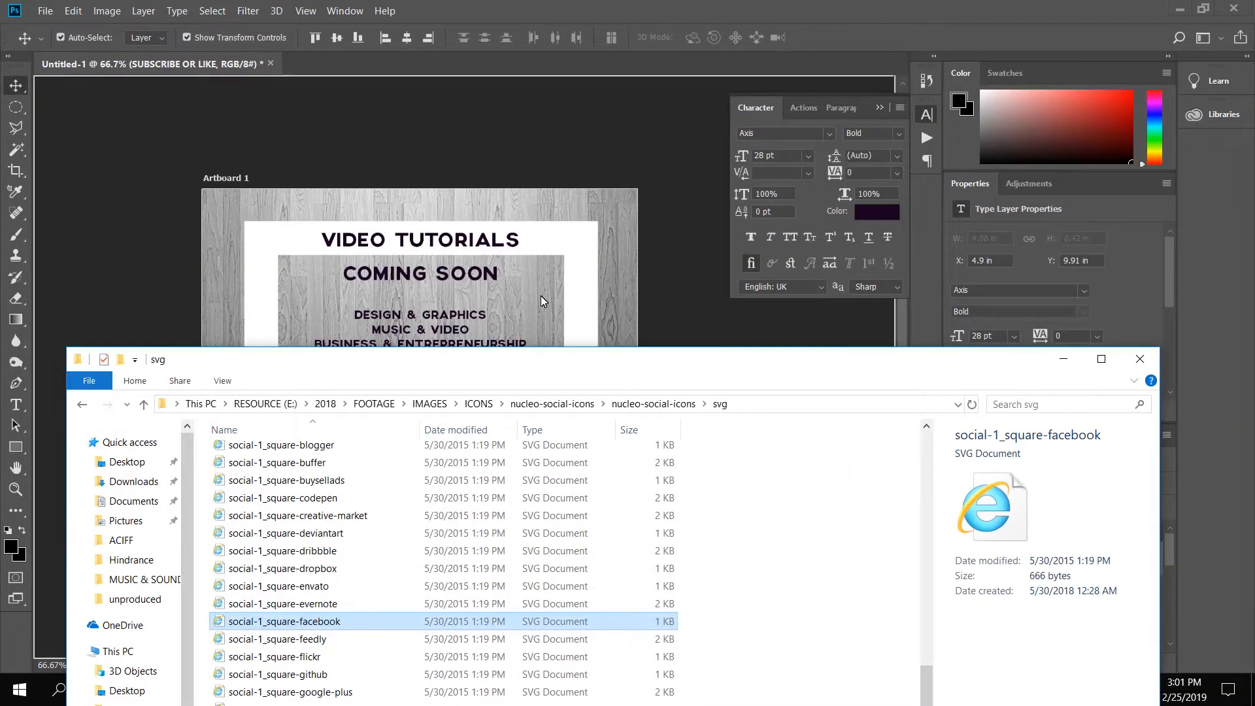
{"action": "left_click", "coordinate": [538, 300]}
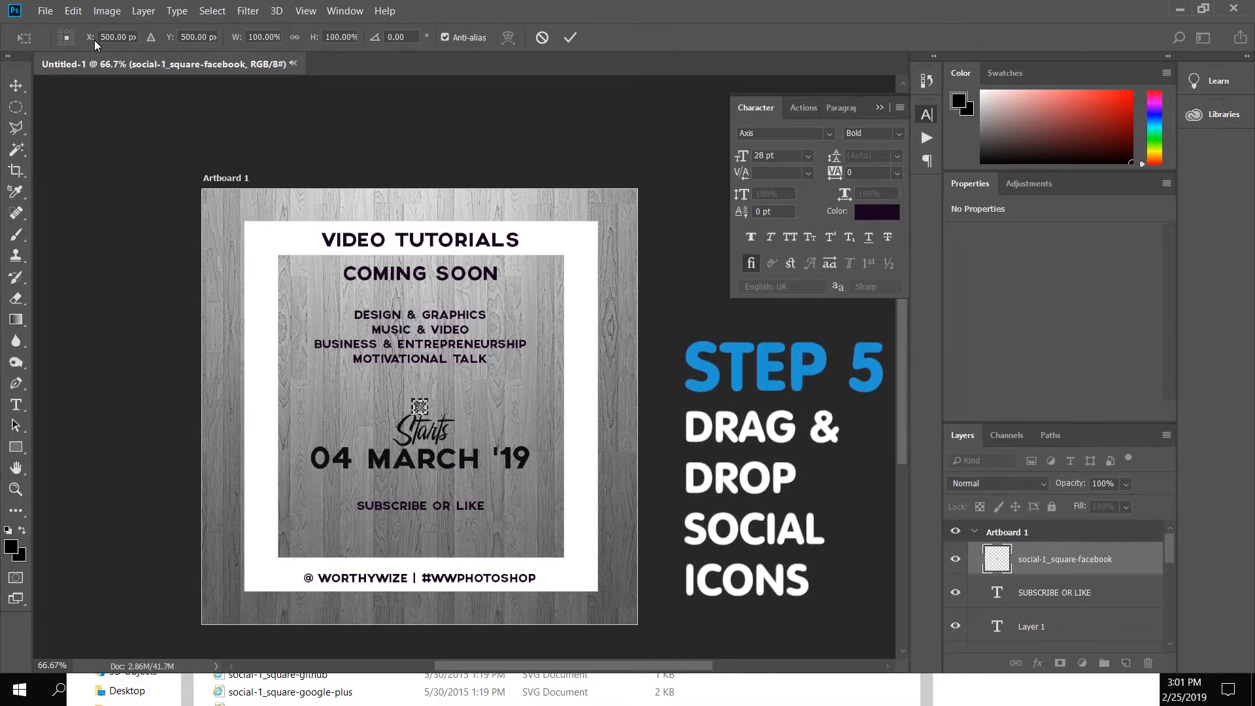
{"action": "left_click", "coordinate": [570, 37]}
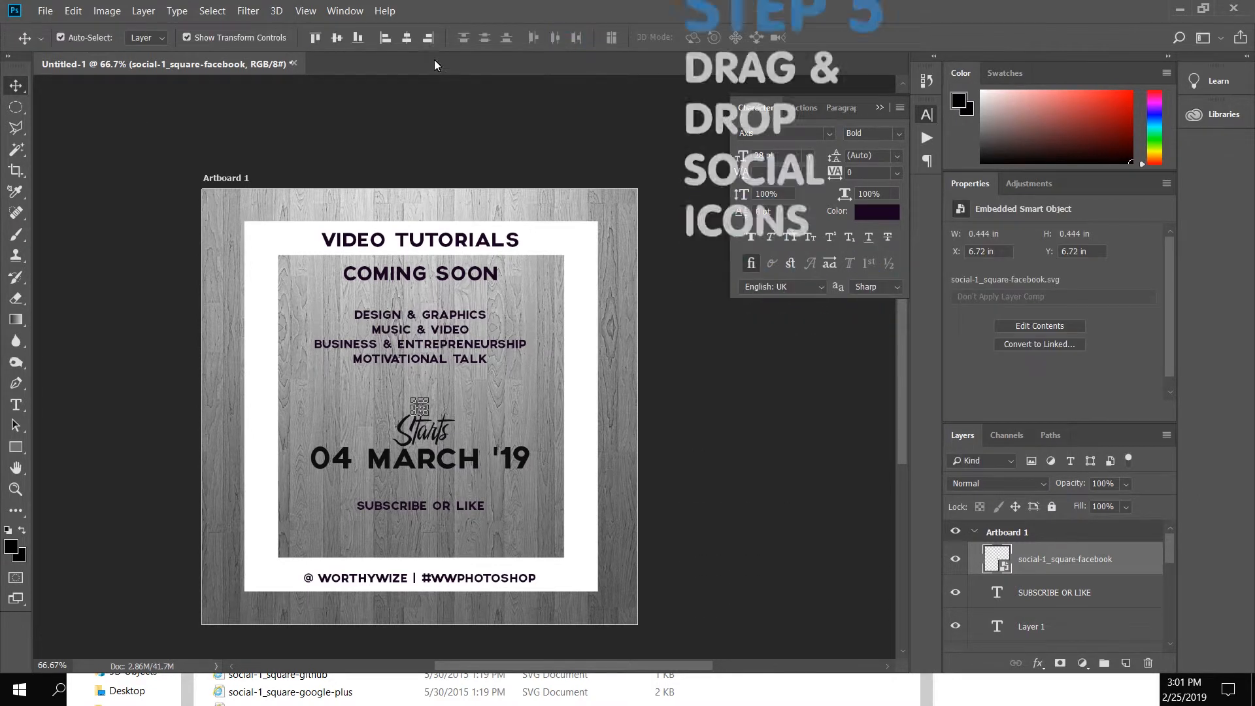
Turn off layer auto-selection and move the Facebook icon to the lower-left corner of the inner wood area
{"action": "left_click_drag", "start_coordinate": [353, 507], "coordinate": [368, 457]}
{"action": "key", "text": "ctrl+z"}
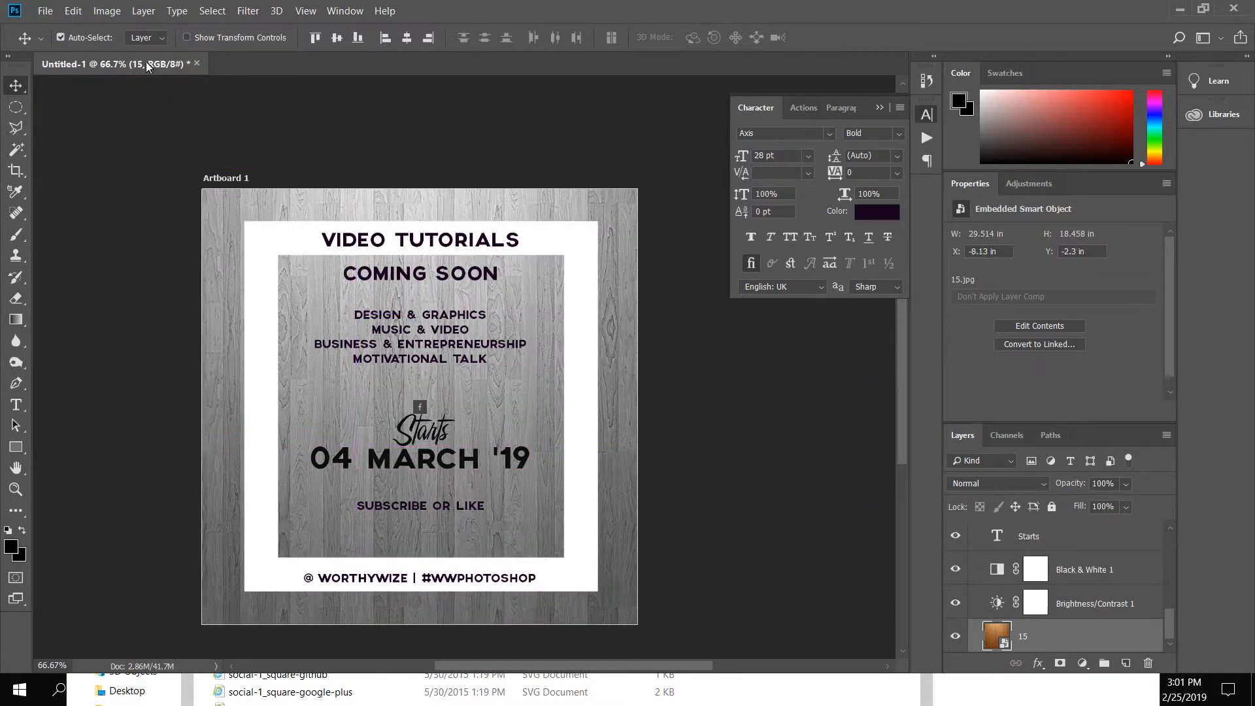
{"action": "left_click", "coordinate": [1066, 536]}
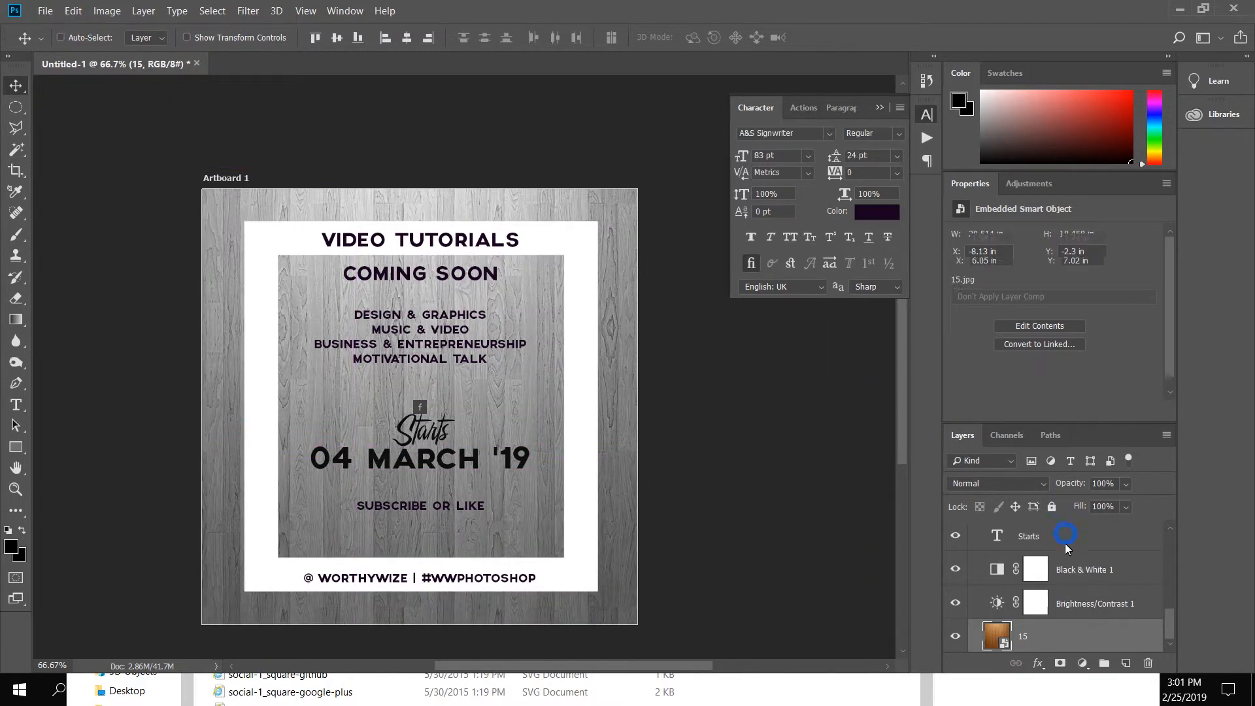
{"action": "scroll", "coordinate": [1064, 543], "scroll_direction": "up", "scroll_amount": 5}
{"action": "left_click", "coordinate": [1060, 563]}
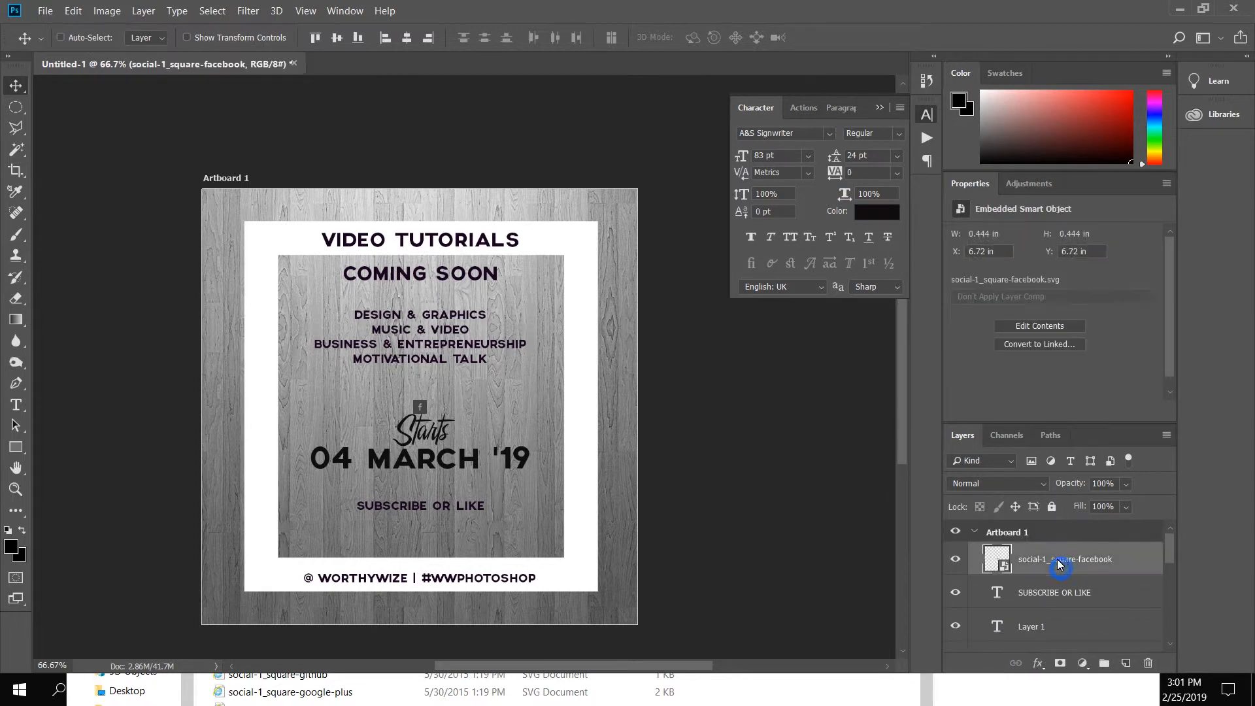
{"action": "left_click_drag", "start_coordinate": [415, 407], "coordinate": [309, 551]}
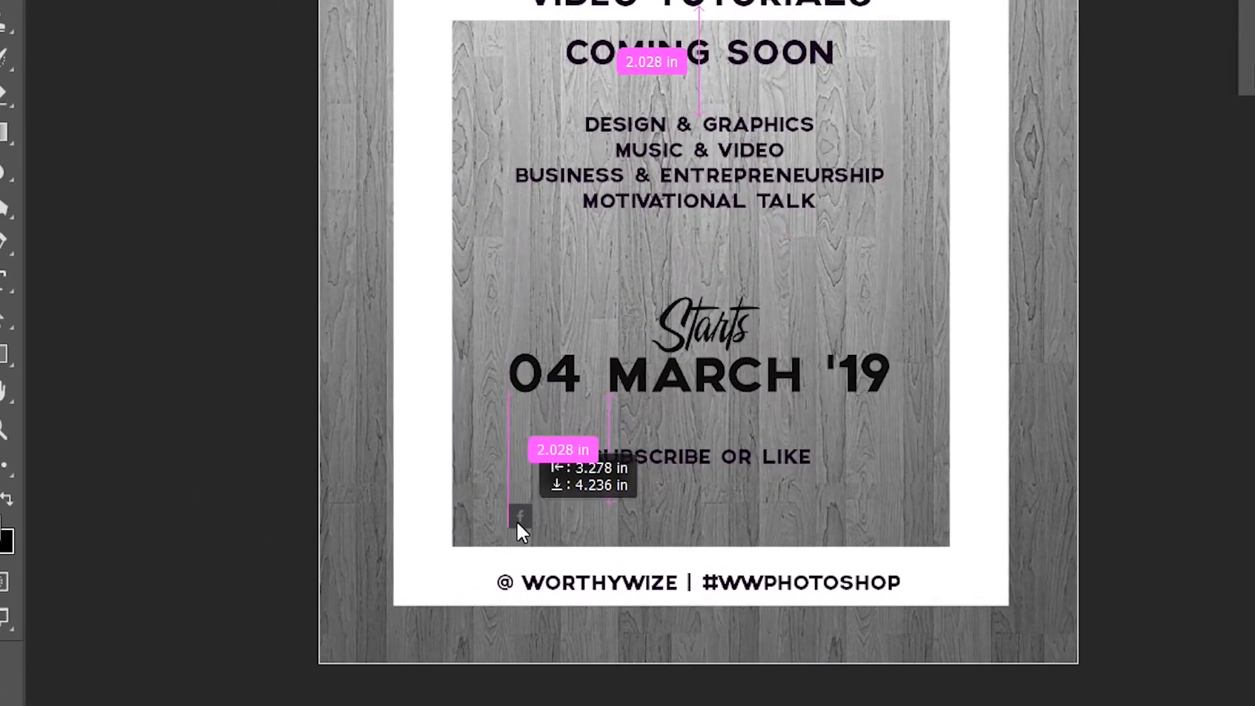
{"action": "left_click_drag", "start_coordinate": [503, 527], "coordinate": [496, 504]}
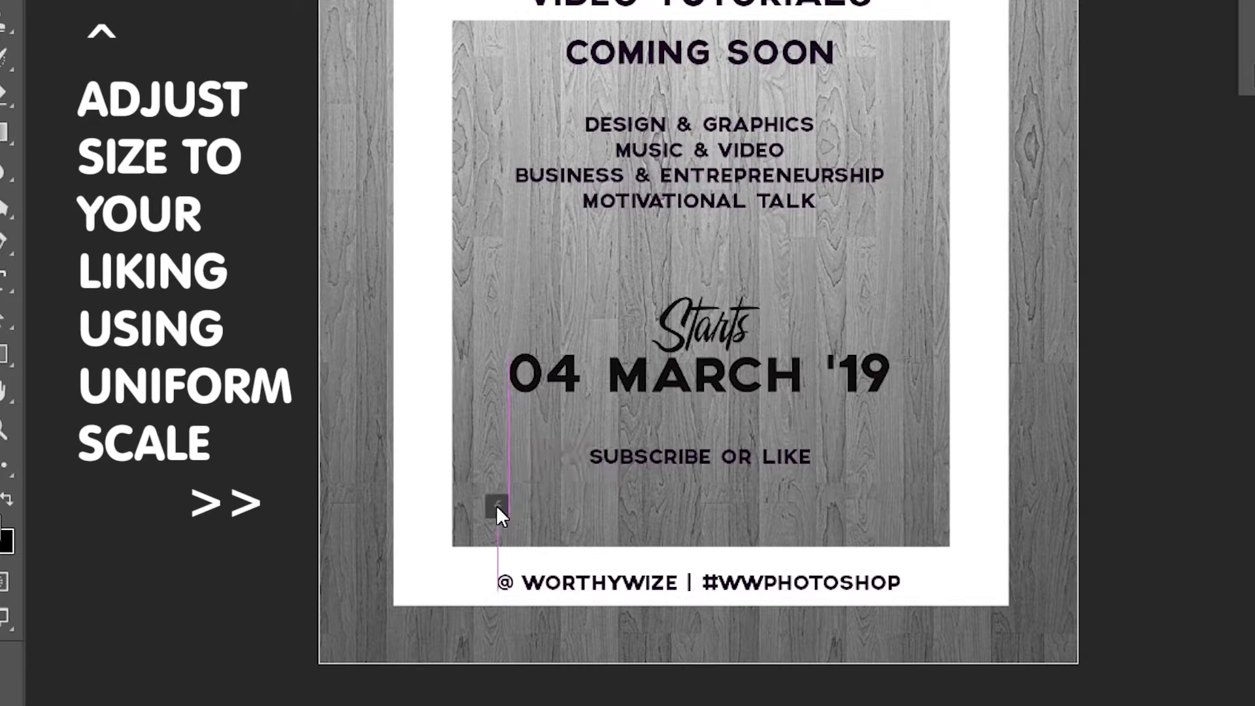
Enlarge the Facebook icon to about 178% with its width and height linked, and apply the transformation
{"action": "key", "text": "ctrl+t"}
{"action": "left_click_drag", "start_coordinate": [532, 489], "coordinate": [532, 476]}
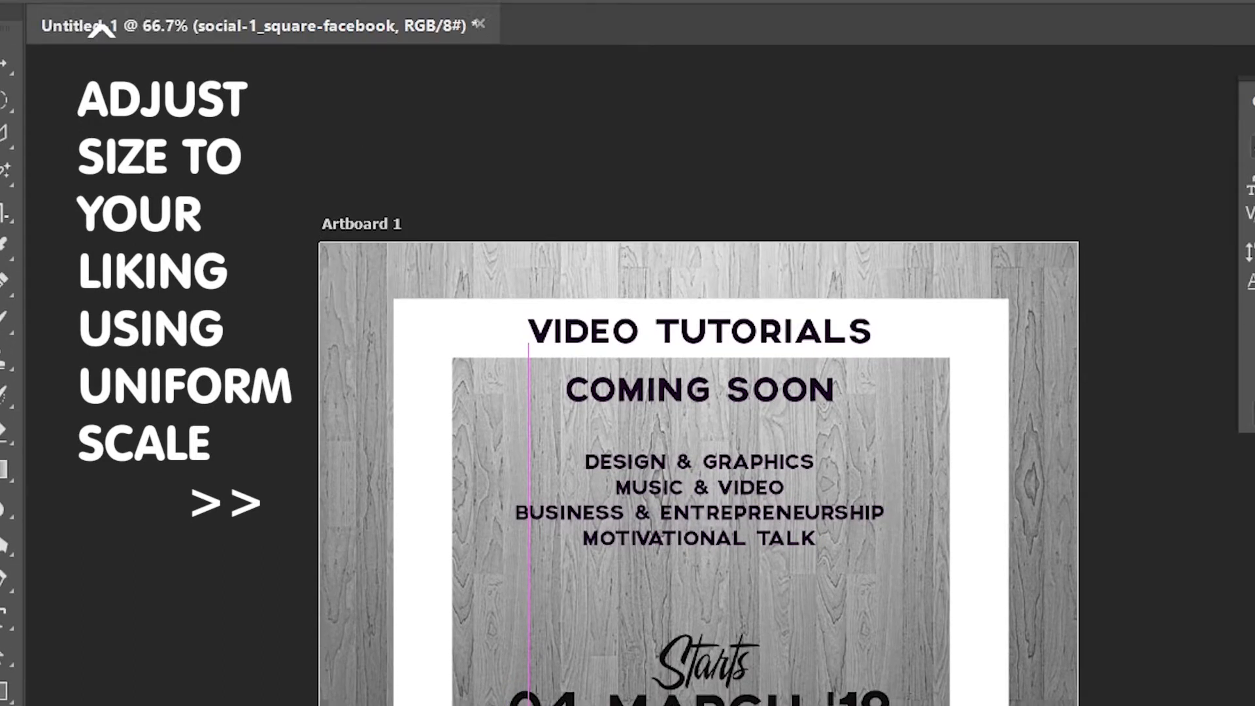
{"action": "left_click", "coordinate": [483, 80]}
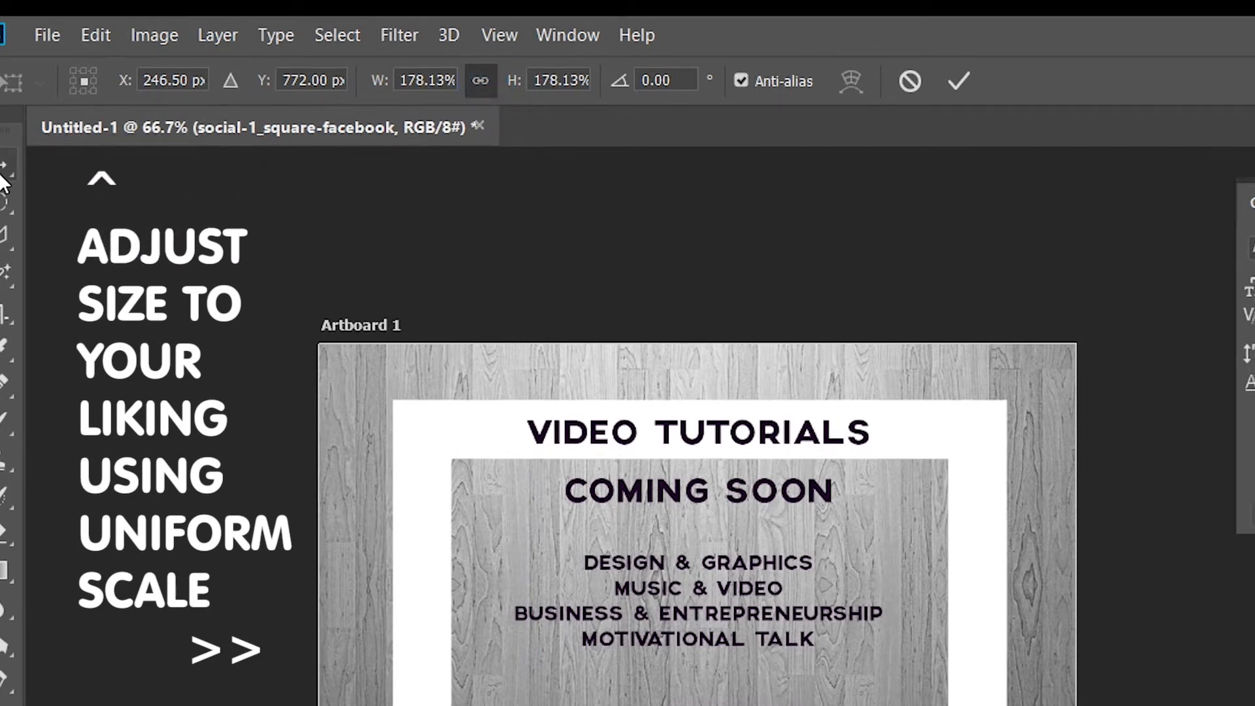
{"action": "left_click", "coordinate": [2, 169]}
{"action": "left_click", "coordinate": [782, 378]}
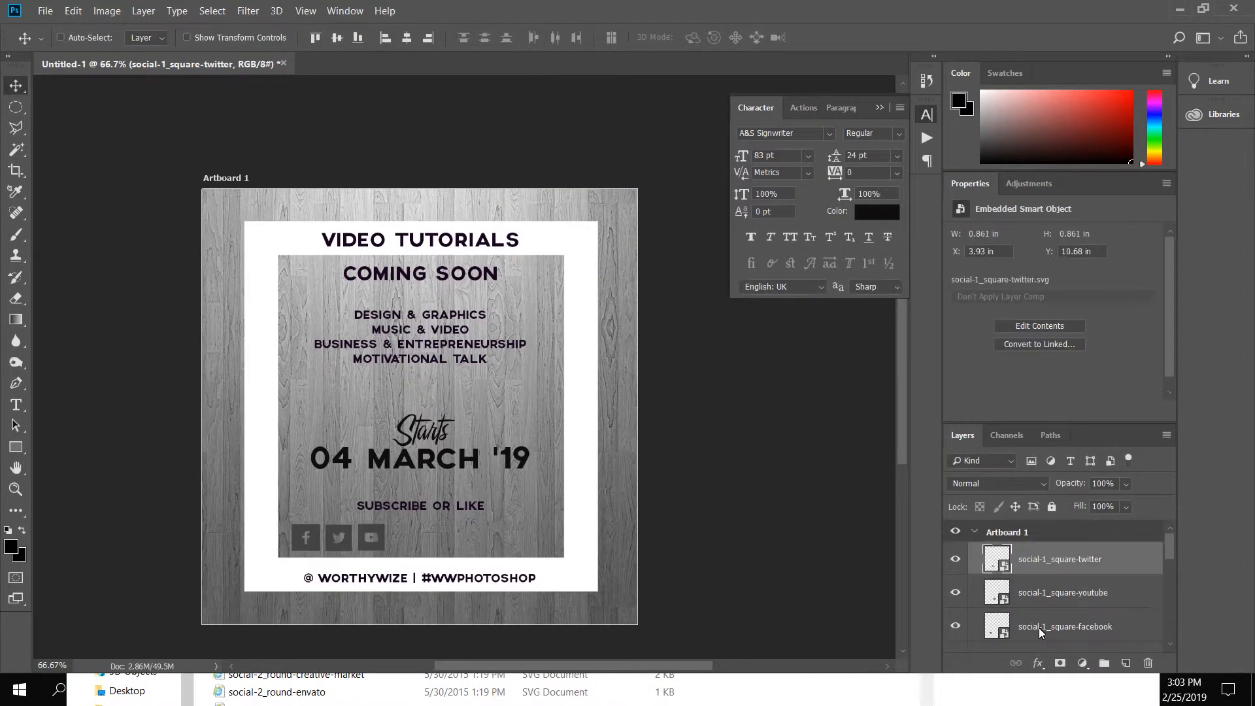
Group the Facebook, Twitter and YouTube icon layers and name the group "SOCIAL ICONS"
{"action": "left_click", "coordinate": [1038, 627]}
{"action": "left_click", "coordinate": [143, 11]}
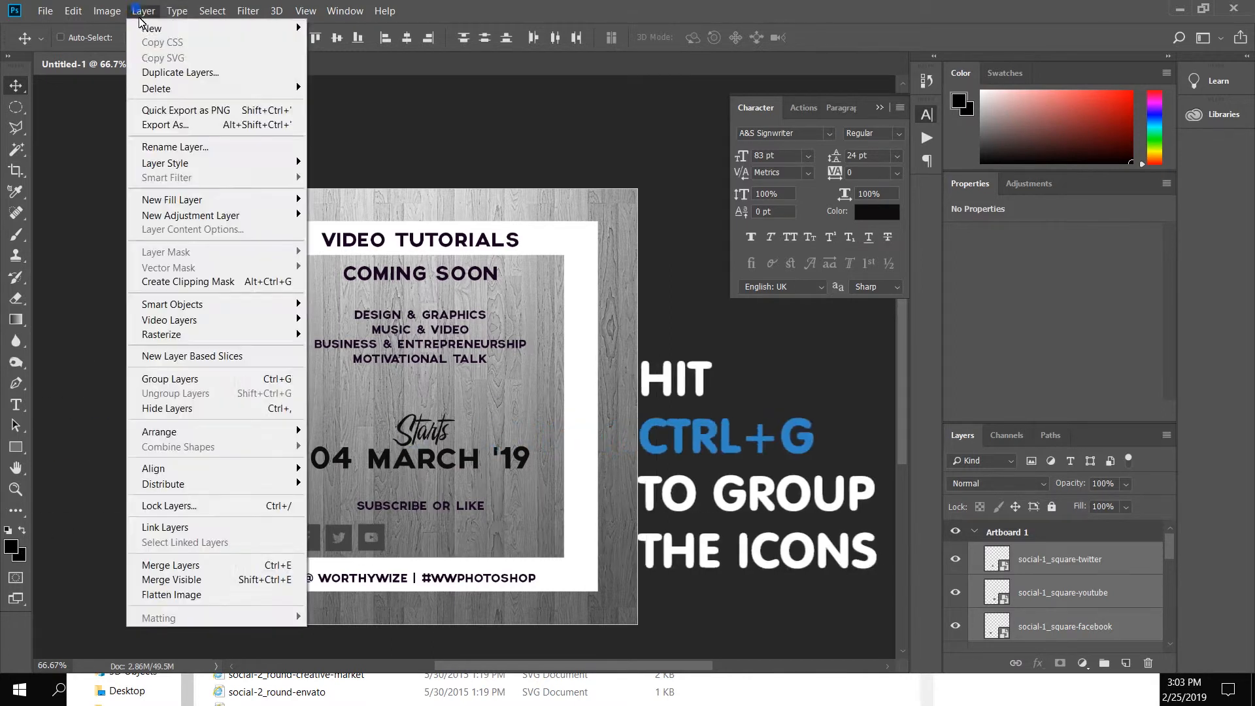
{"action": "left_click", "coordinate": [228, 381]}
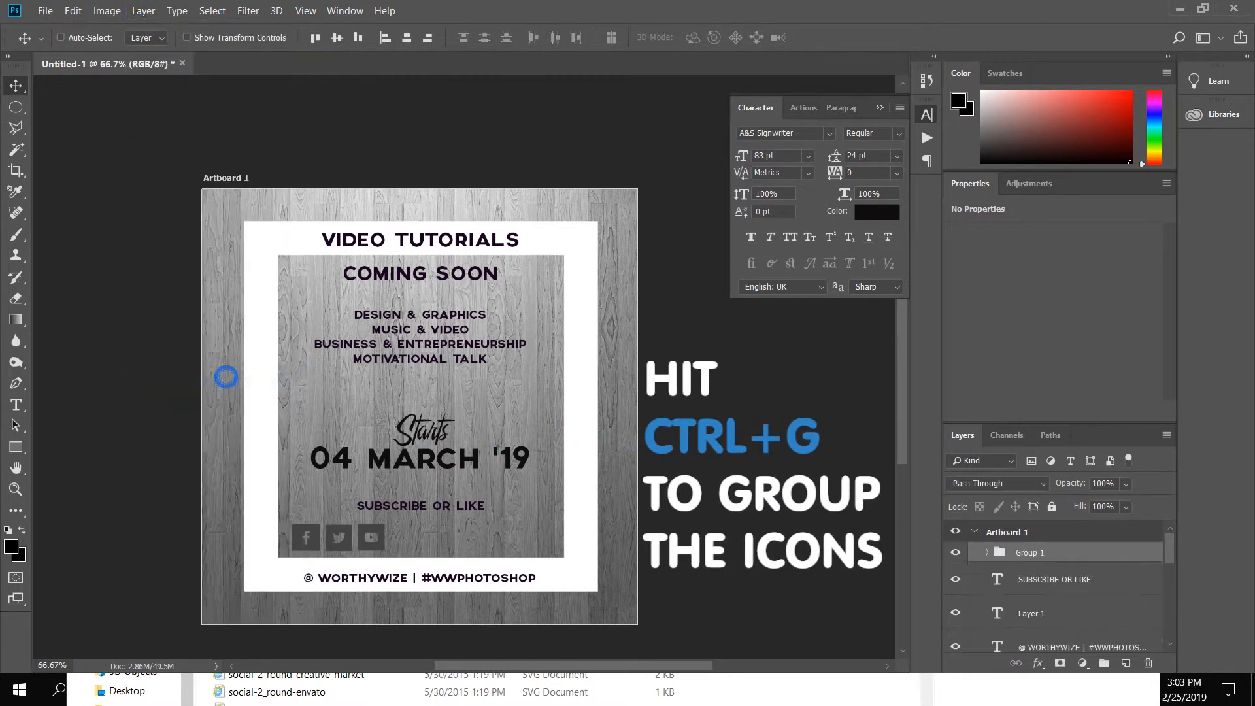
{"action": "double_click", "coordinate": [1032, 554]}
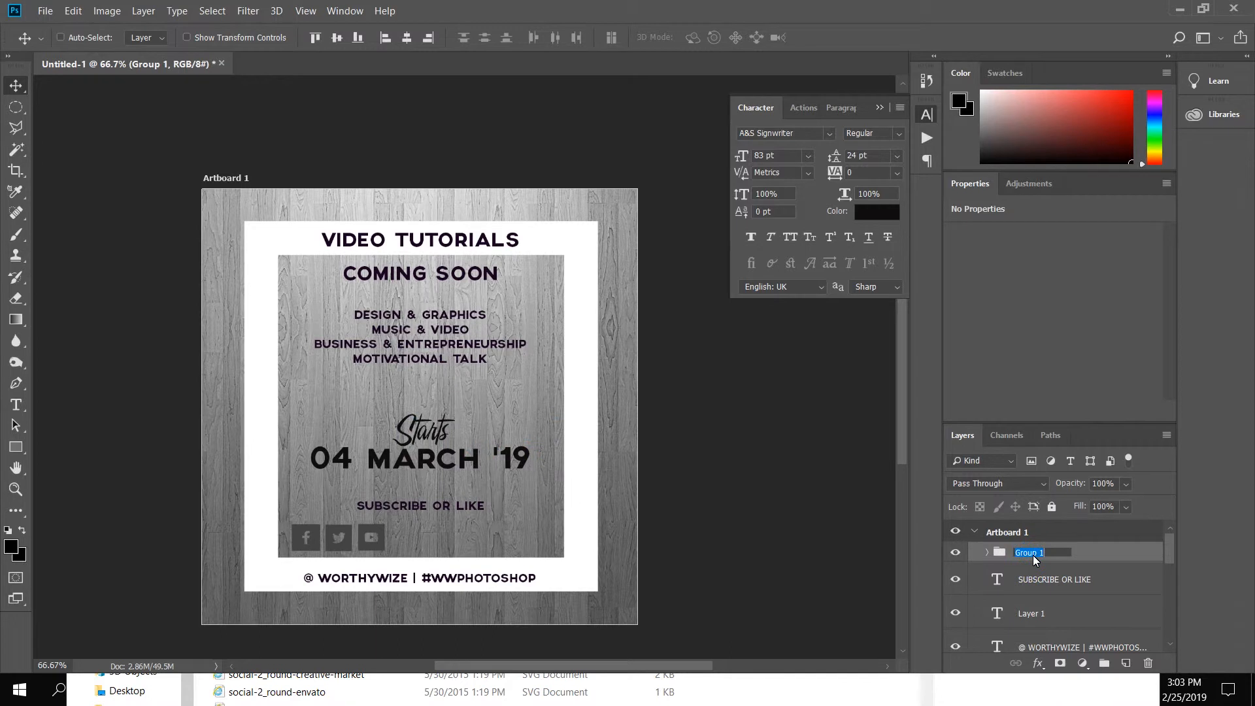
{"action": "type", "text": "SOCIAL ICONS"}
{"action": "left_click", "coordinate": [1000, 554]}
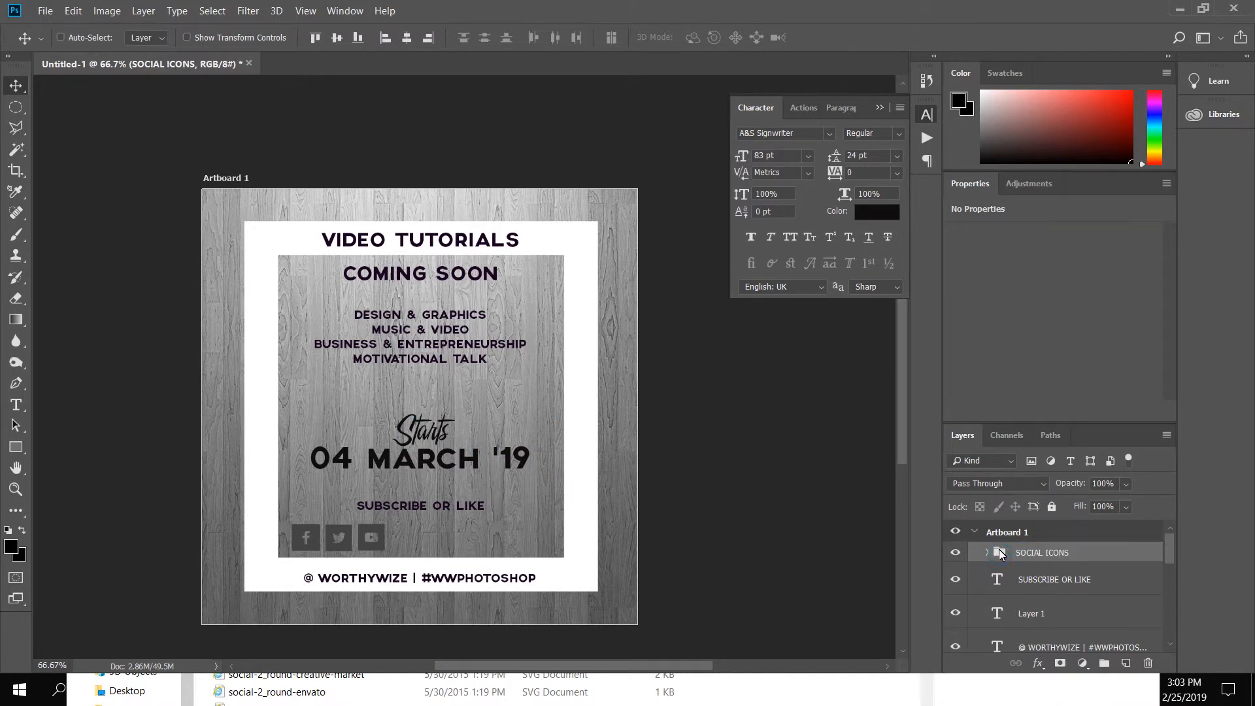
Add a Gradient Overlay to the SOCIAL ICONS group with Normal blend mode, Linear style and the black-to-white preset
{"action": "right_click", "coordinate": [1033, 551]}
{"action": "left_click", "coordinate": [1090, 80]}
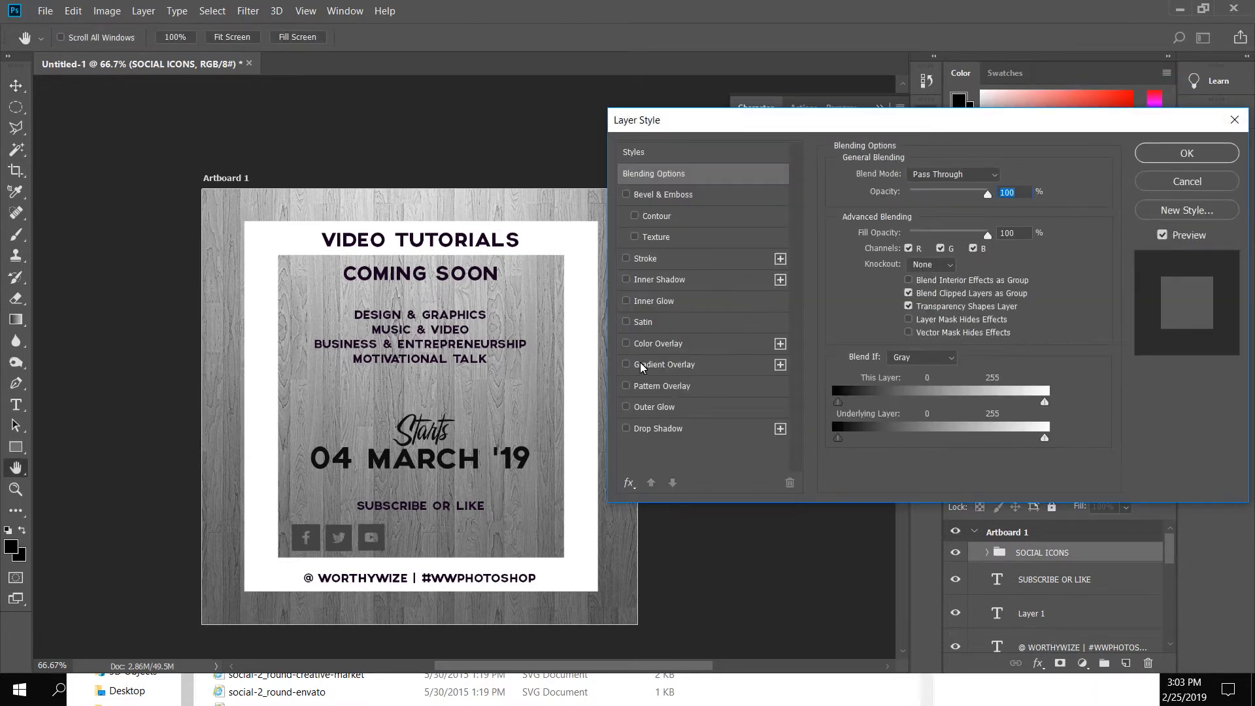
{"action": "left_click", "coordinate": [644, 365]}
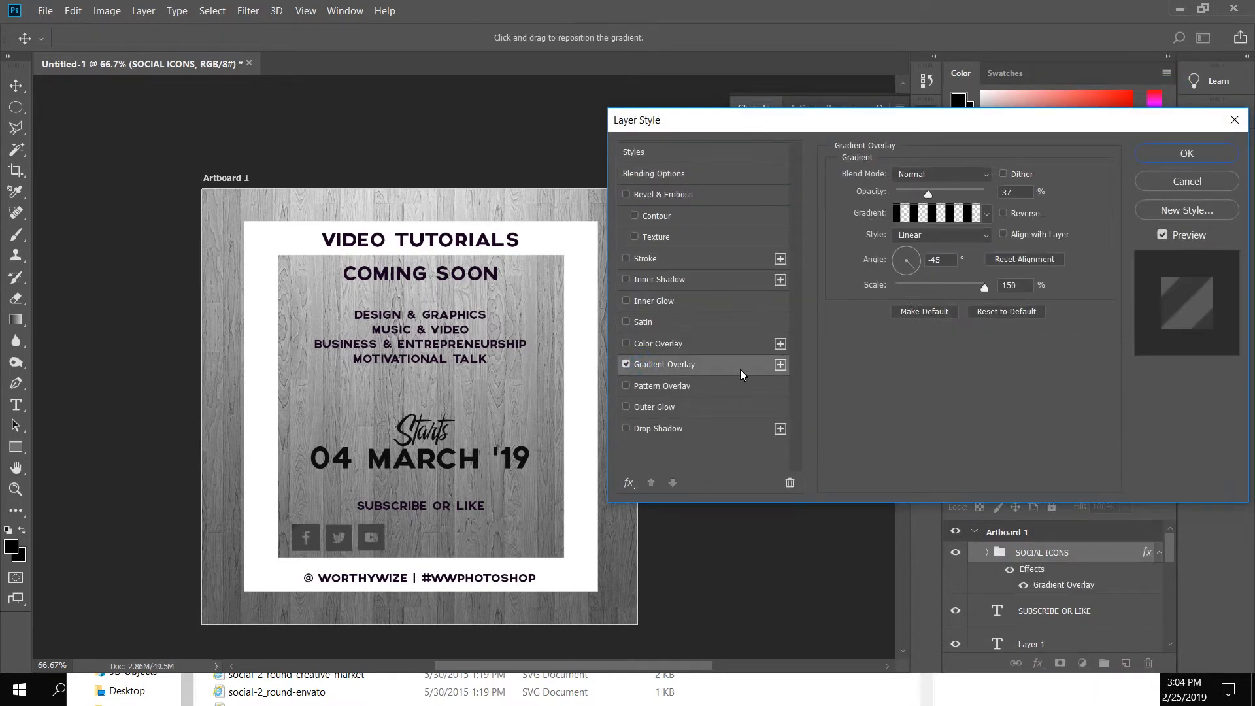
{"action": "left_click", "coordinate": [947, 177]}
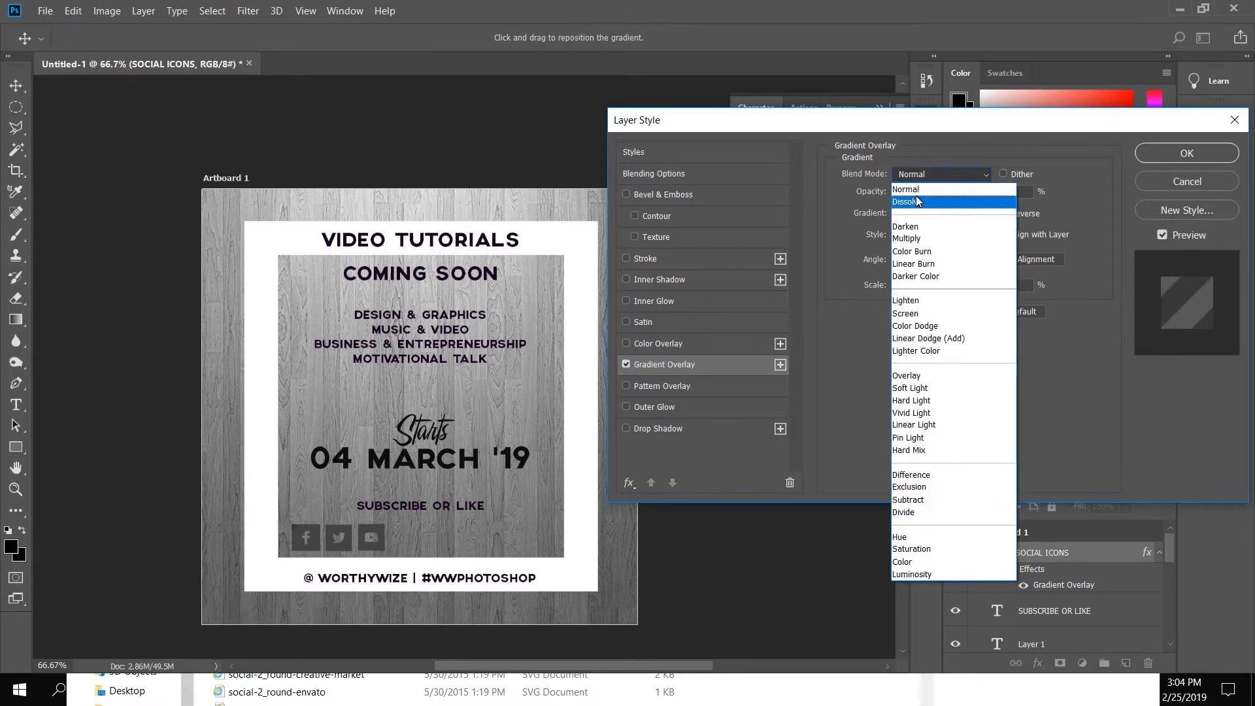
{"action": "left_click", "coordinate": [915, 191]}
{"action": "left_click", "coordinate": [933, 234]}
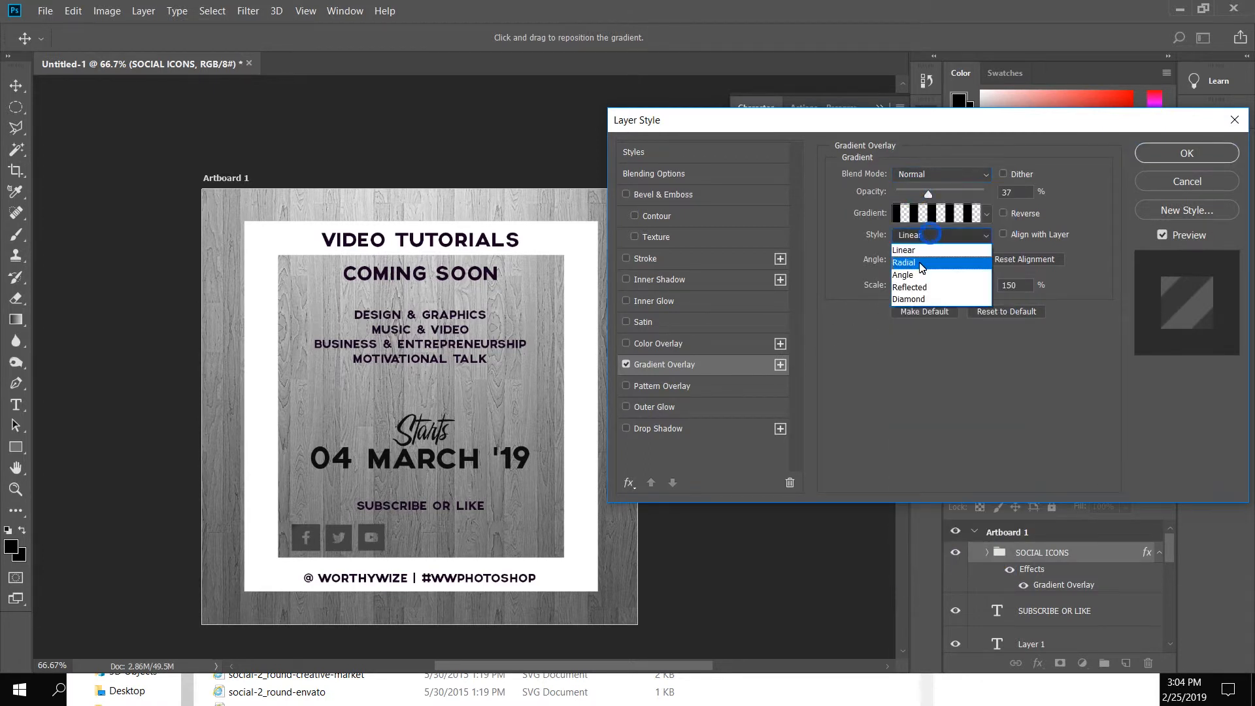
{"action": "left_click", "coordinate": [934, 246]}
{"action": "left_click", "coordinate": [936, 213]}
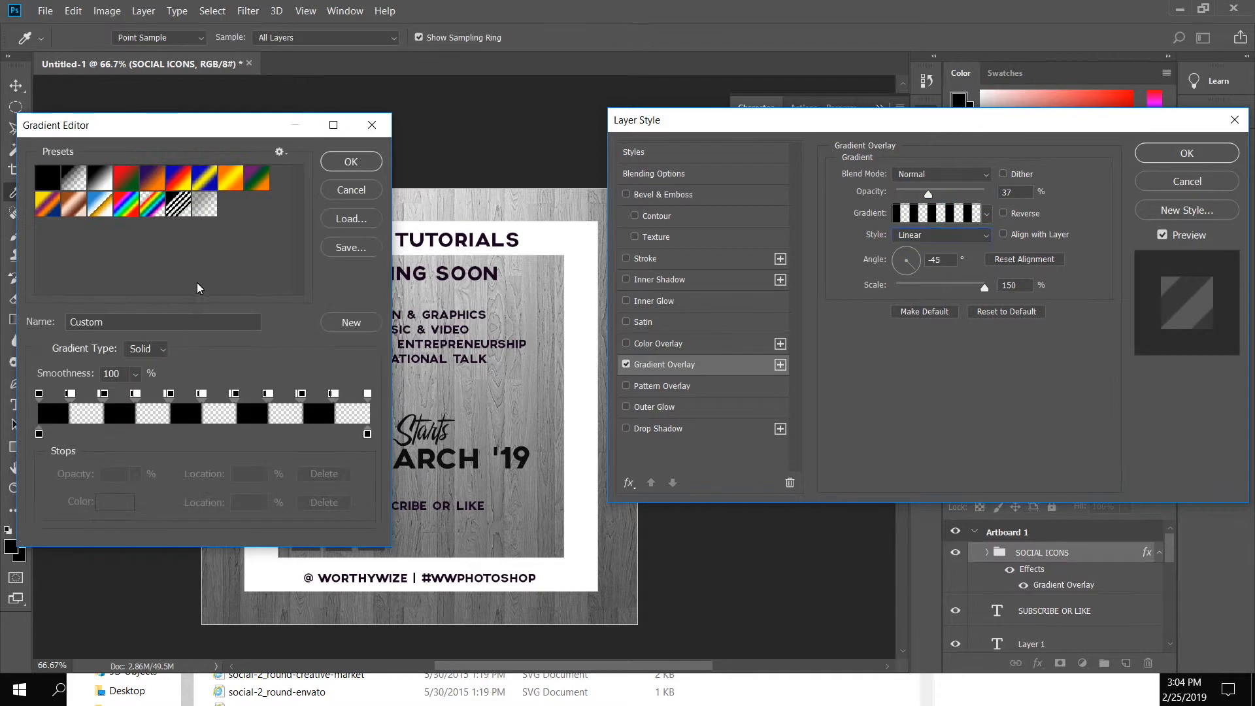
{"action": "left_click", "coordinate": [100, 185]}
{"action": "left_click", "coordinate": [347, 167]}
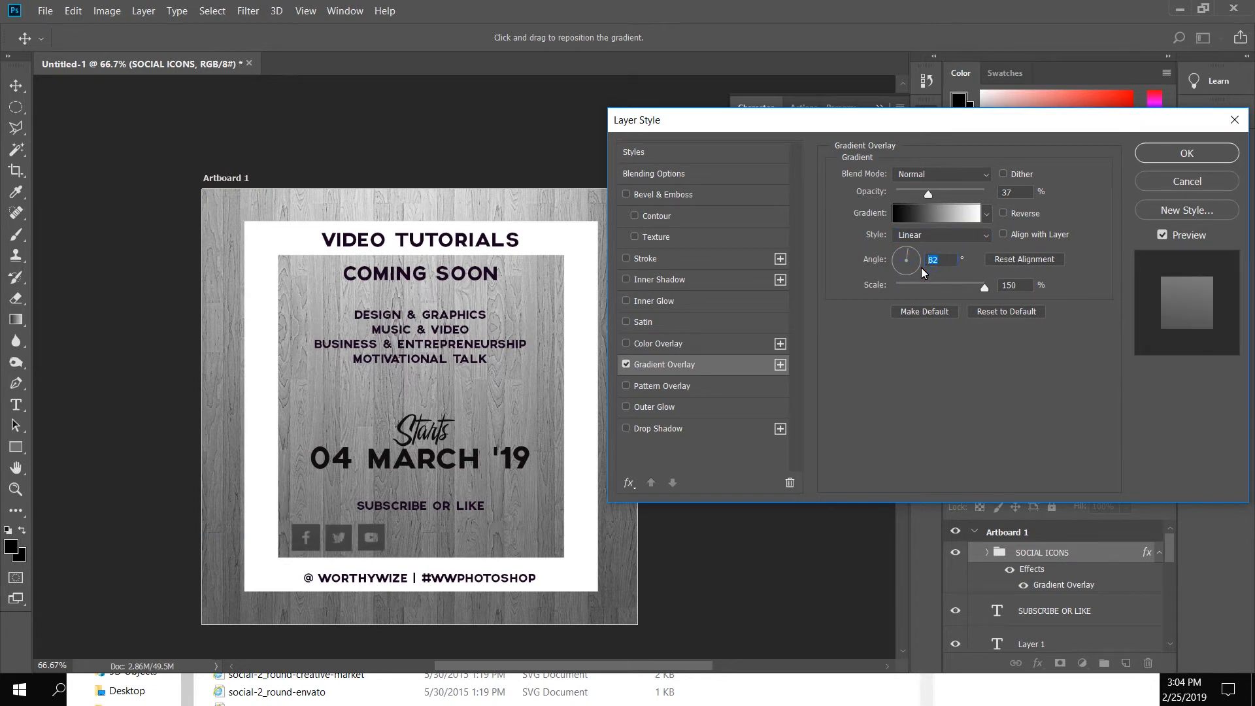
Set the gradient overlay to 90° angle, 100% opacity and 101% scale, aligned with the layer, and apply the style
{"action": "key", "text": "Return"}
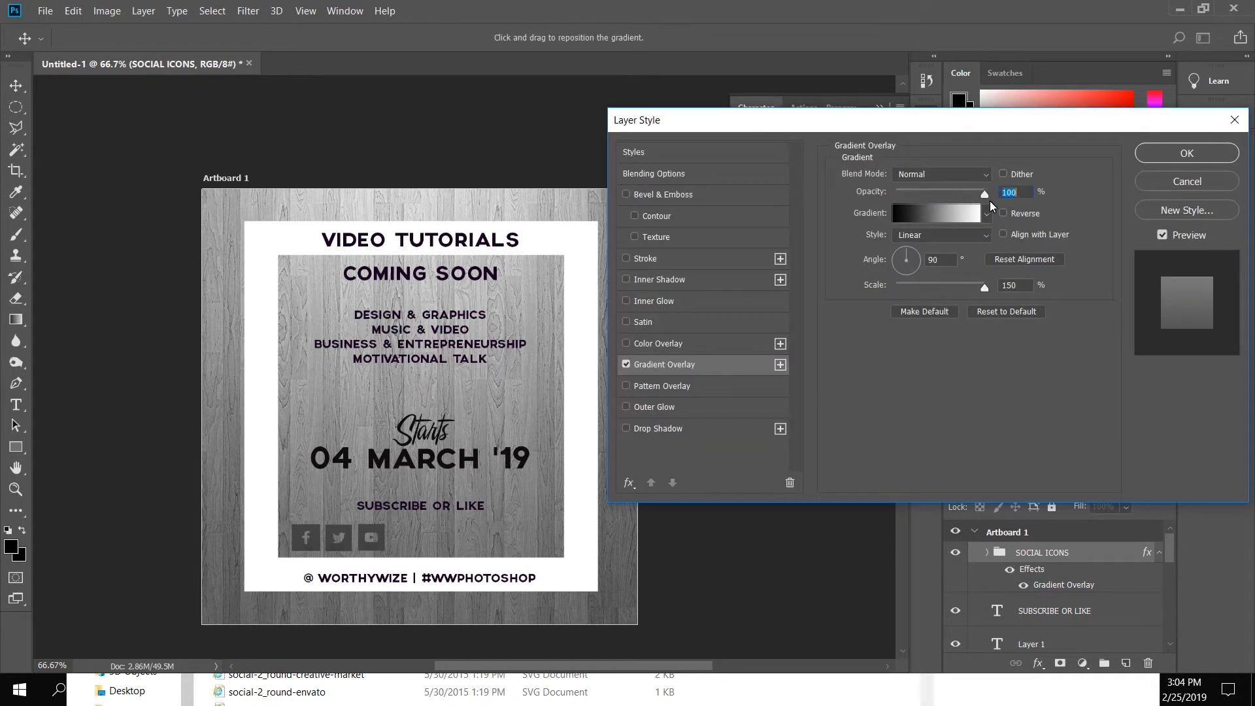
{"action": "left_click_drag", "start_coordinate": [984, 287], "coordinate": [957, 278]}
{"action": "left_click", "coordinate": [1004, 234]}
{"action": "left_click", "coordinate": [1002, 214]}
{"action": "left_click", "coordinate": [1003, 214]}
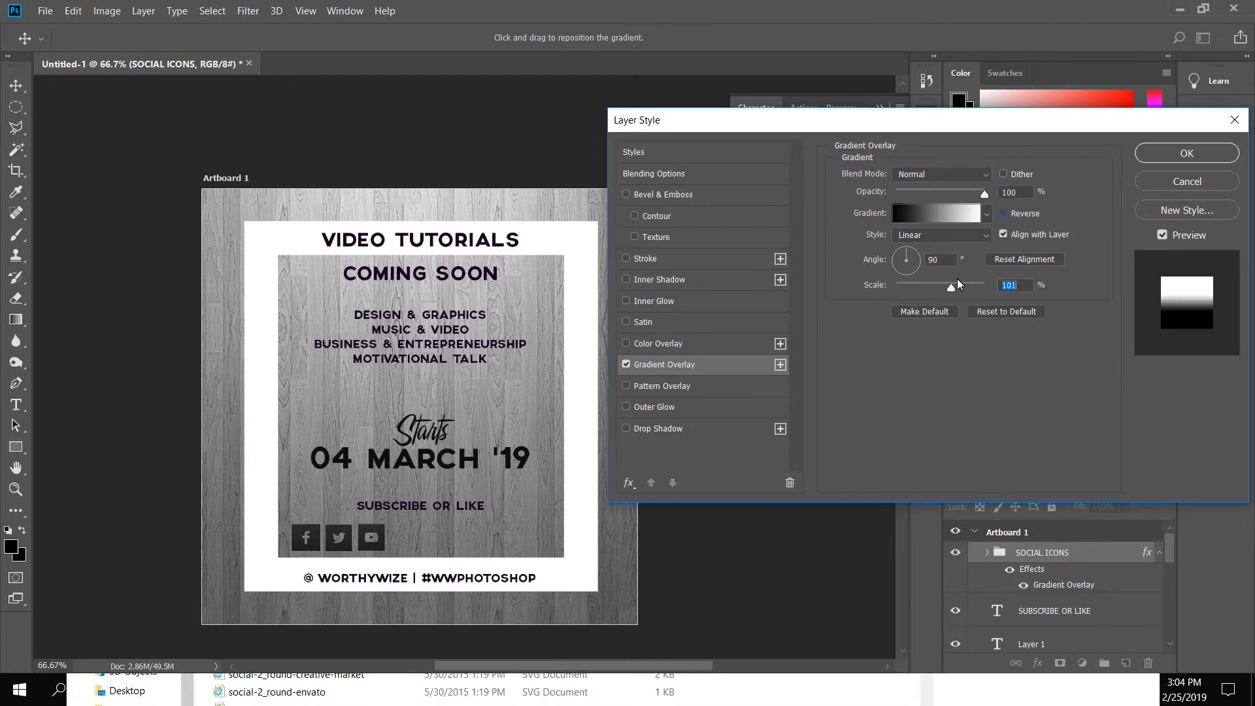
{"action": "left_click", "coordinate": [1186, 152]}
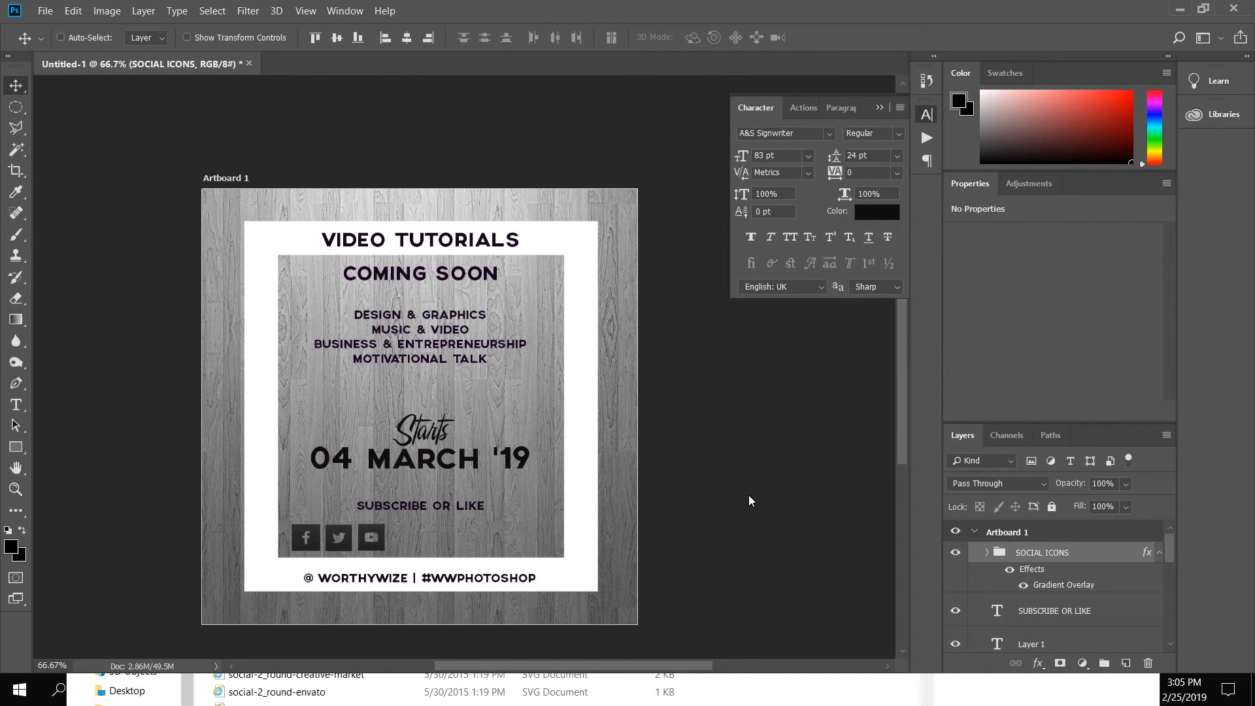
Open the font choices for the "VIDEO TUTORIALS" heading
{"action": "left_click", "coordinate": [1045, 589]}
{"action": "left_click", "coordinate": [829, 133]}
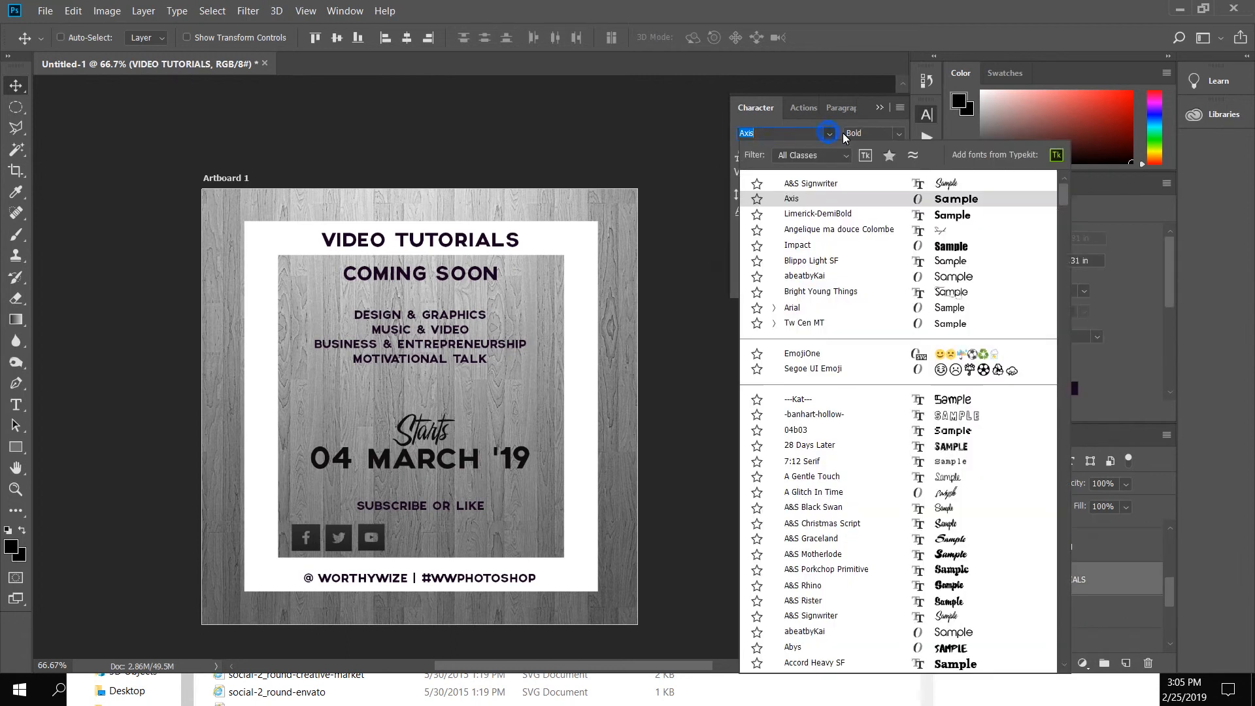